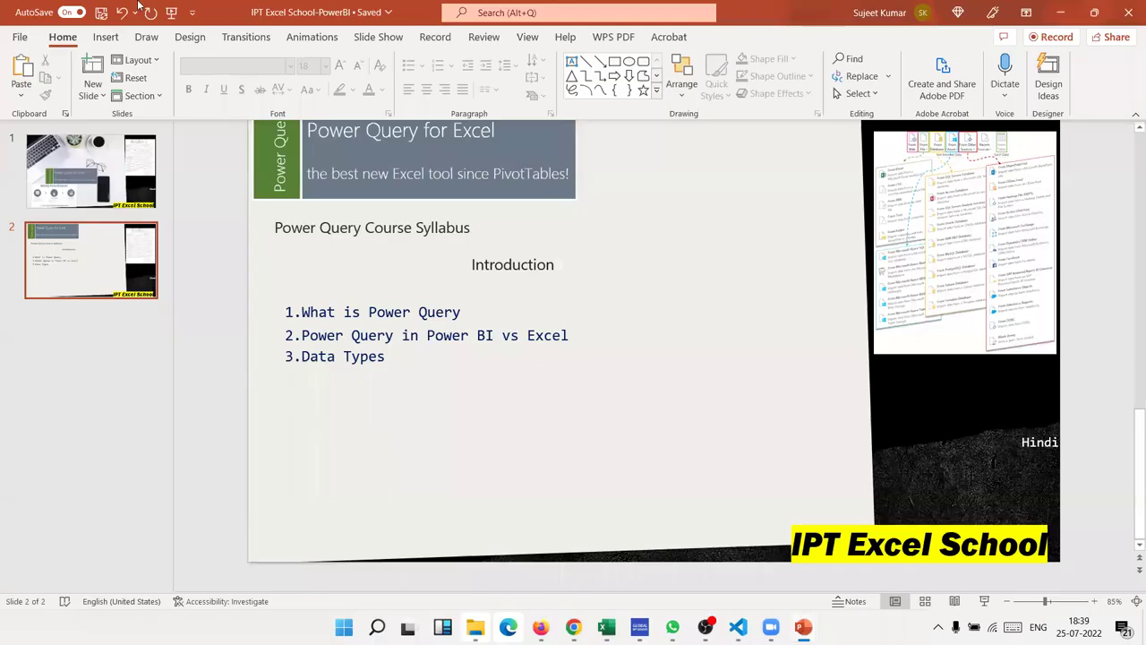
Step: Run the 'Power Query for Excel' title slide as a full-screen slideshow, then return to Normal view
left_click(94, 193)
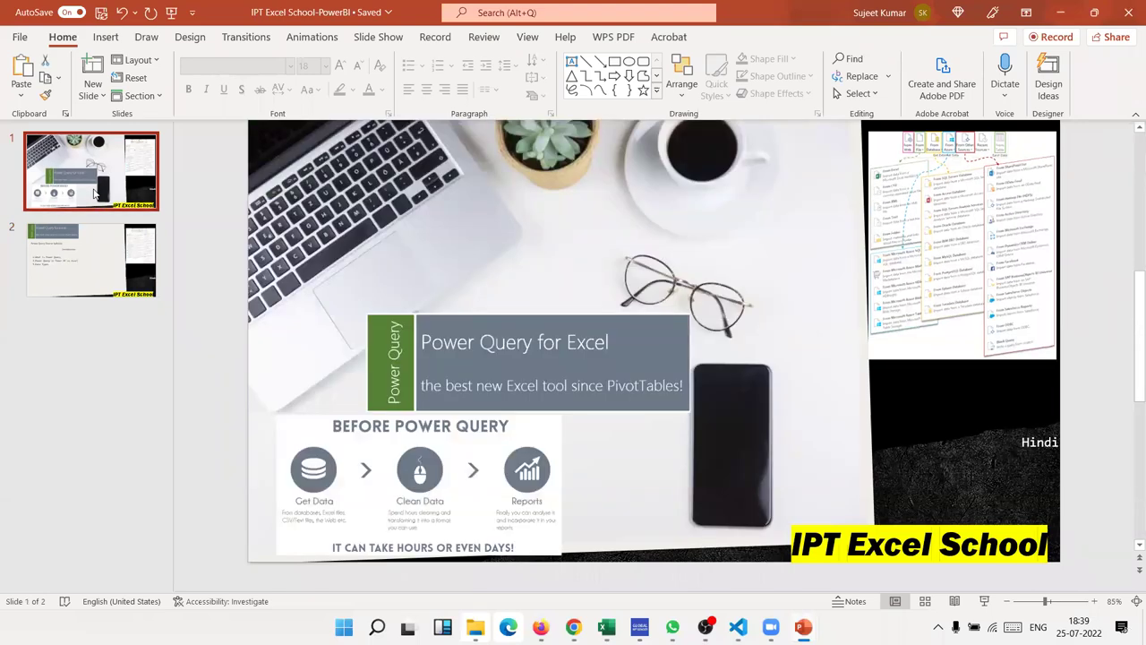
key("F5")
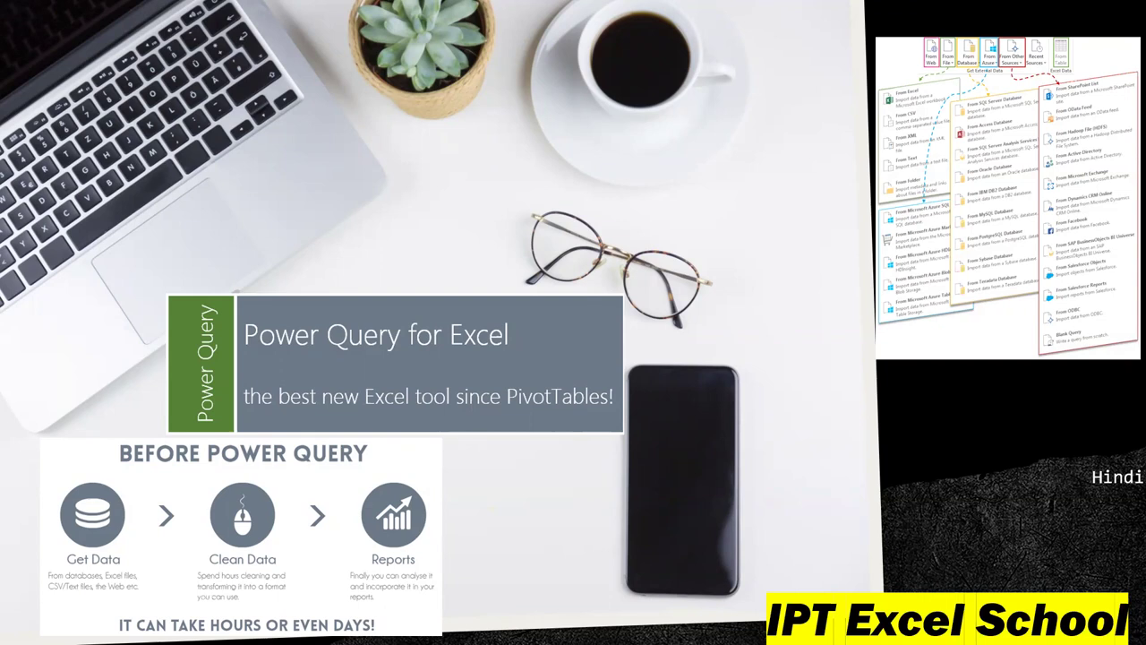
key("Escape")
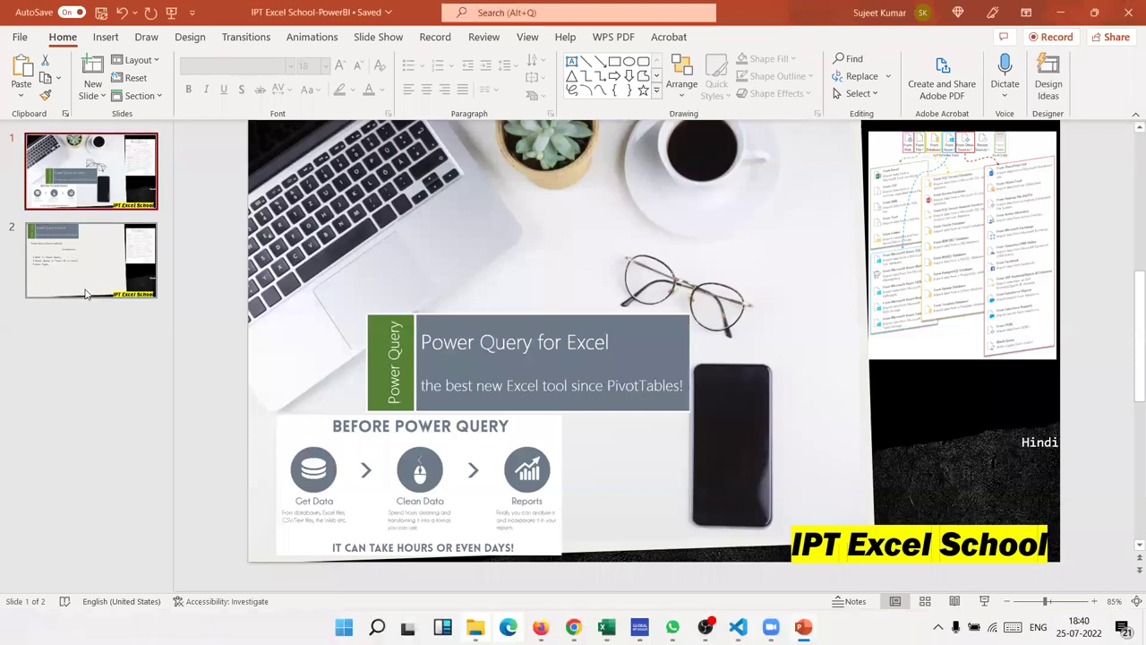
Step: Present the deck through the Power Query Course Syllabus slide, then switch to the Book6 workbook
left_click(85, 293)
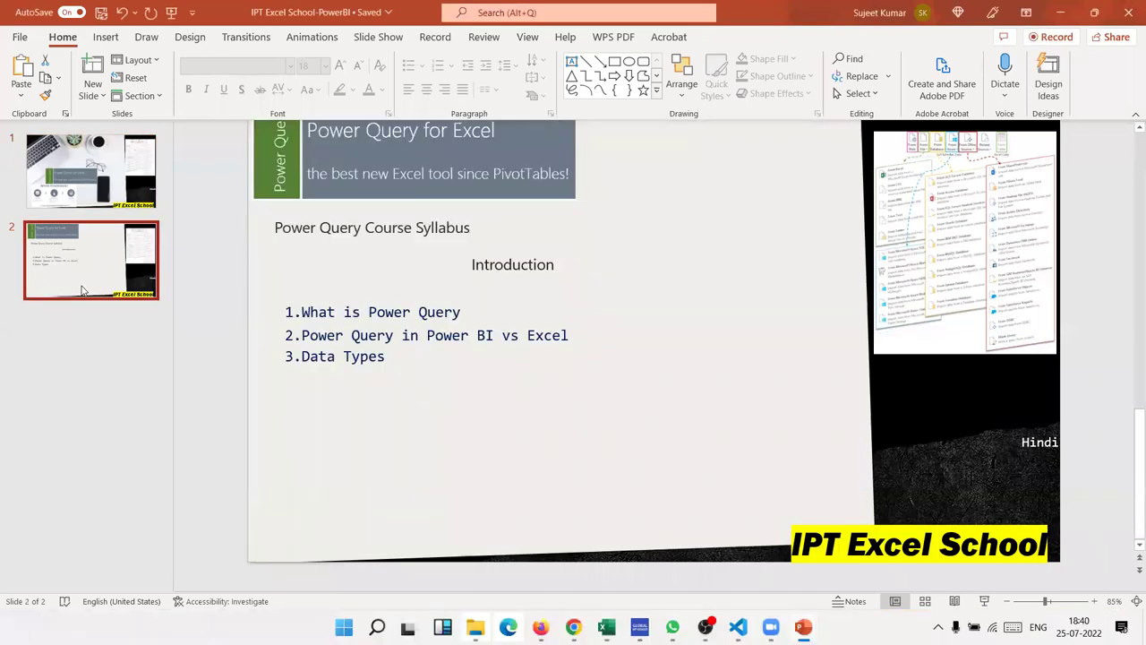
key("F5")
key("Right")
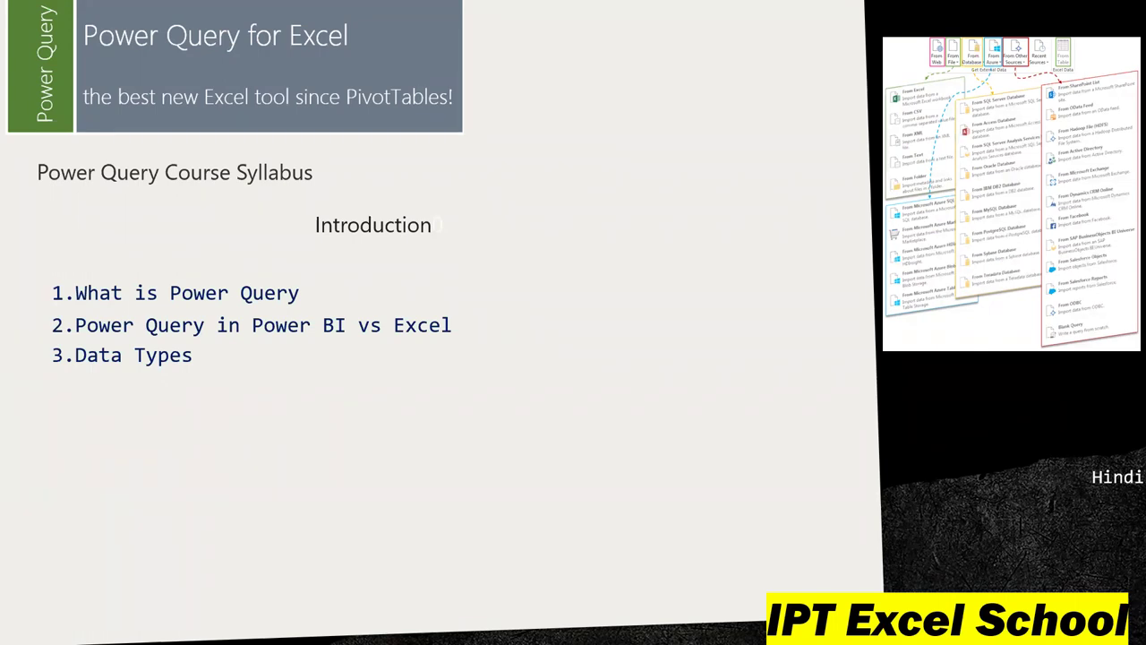
key("Escape")
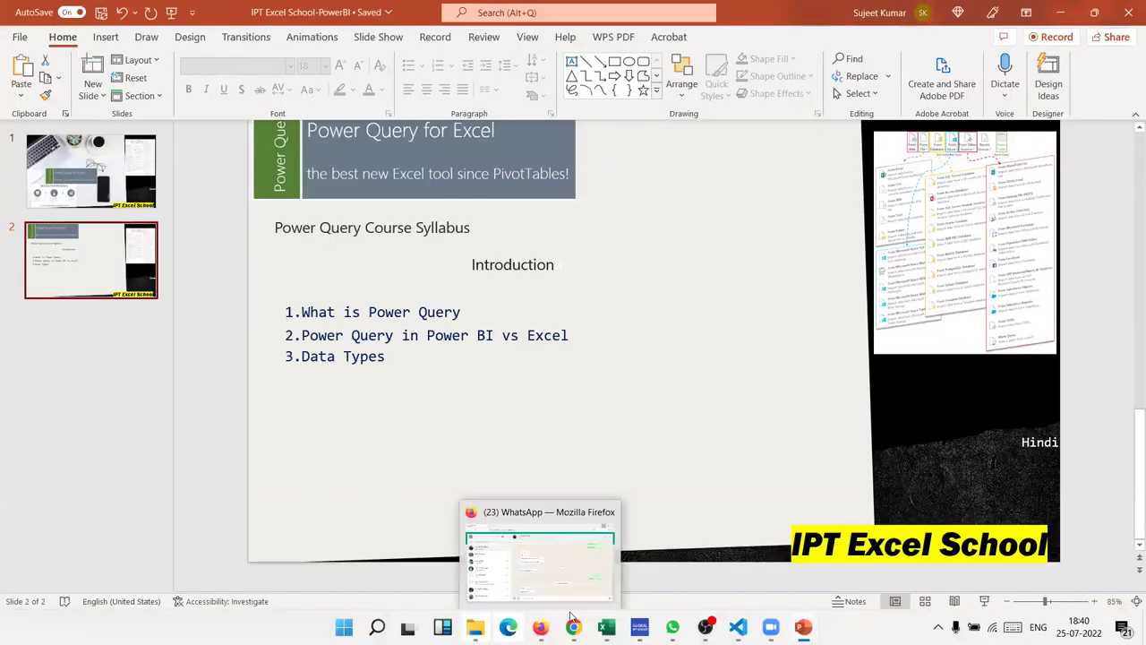
mouse_move(606, 627)
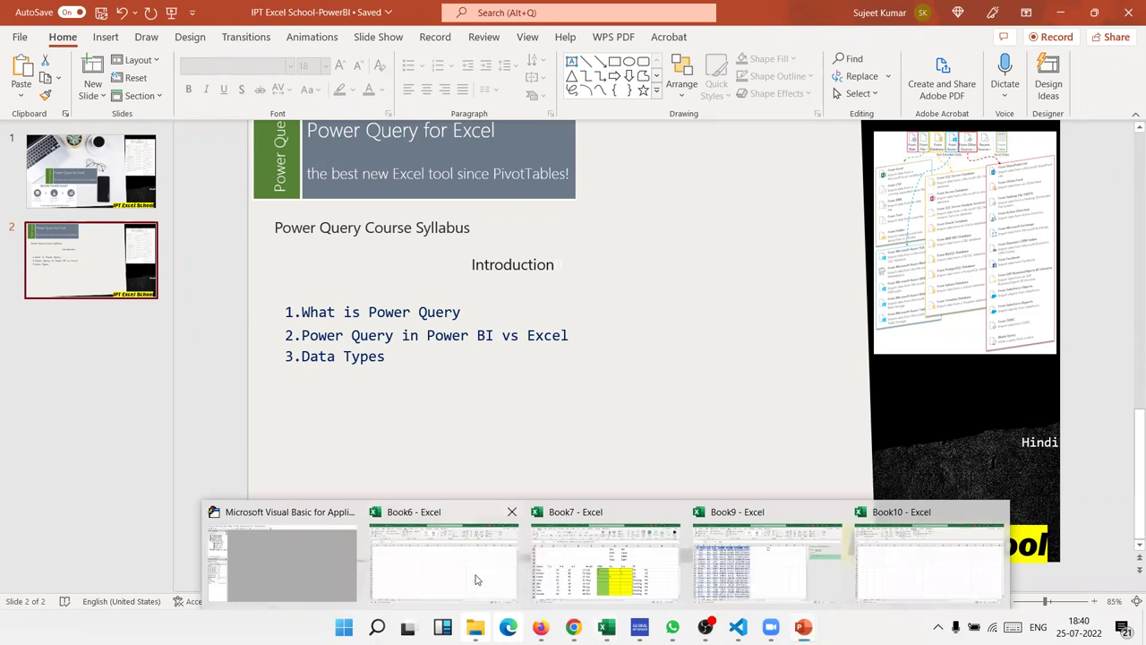
left_click(474, 578)
left_click(370, 356)
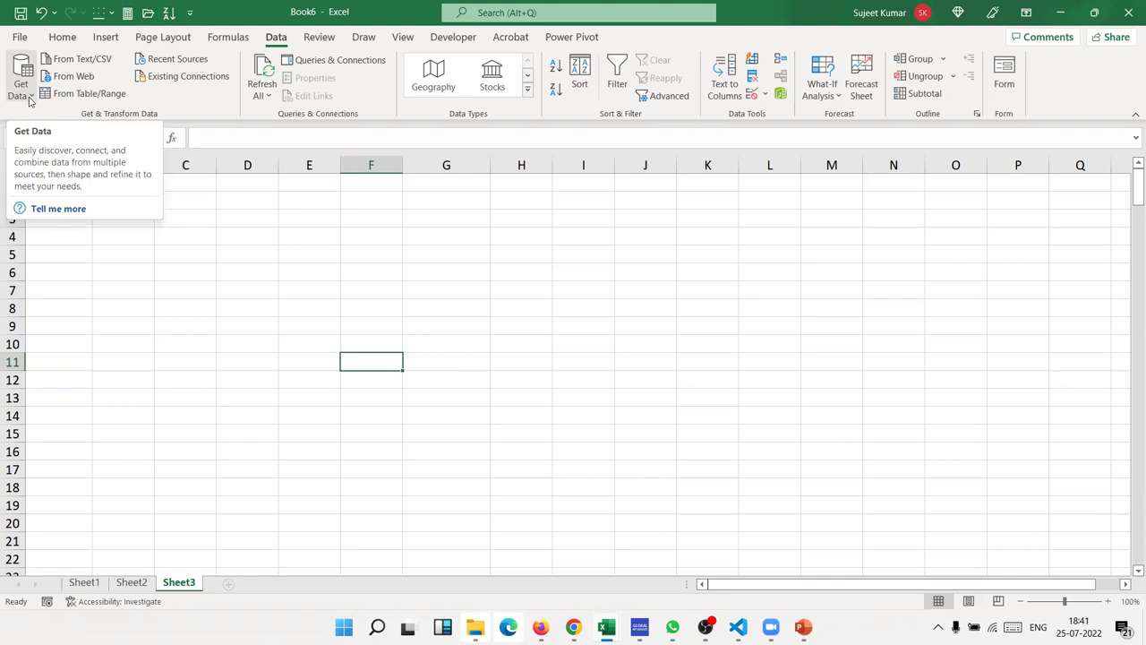
left_click(96, 270)
Step: Enter the headers Name and Qty and a first row: Puja, 85
left_click(84, 185)
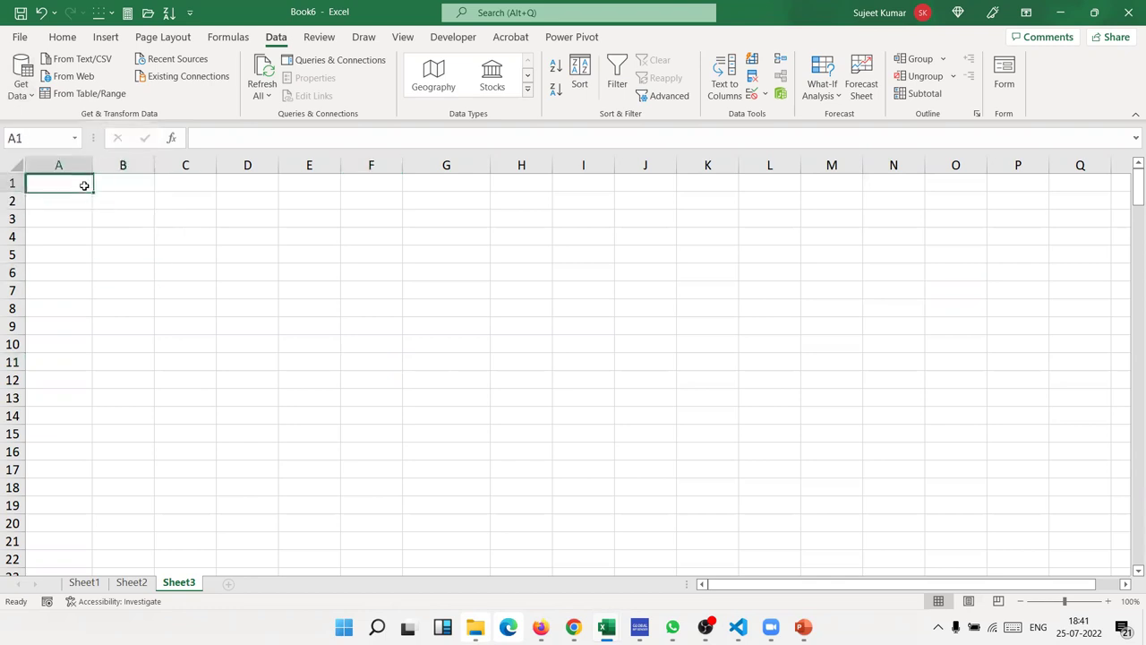
type("Name")
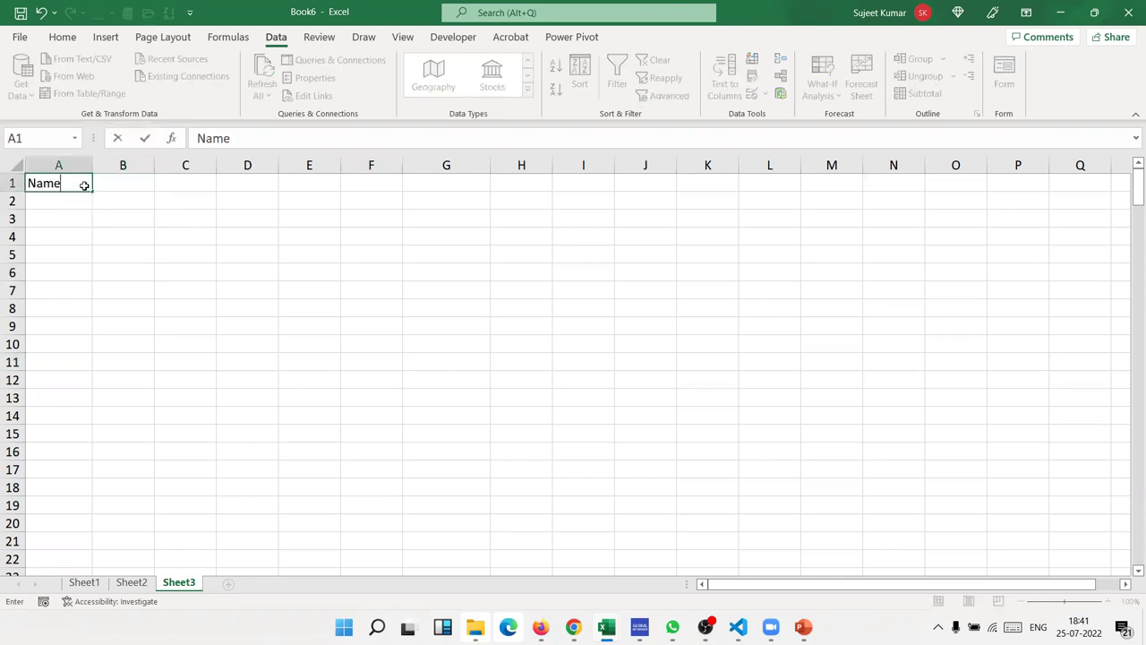
key("Tab")
type("Qty")
key("Tab")
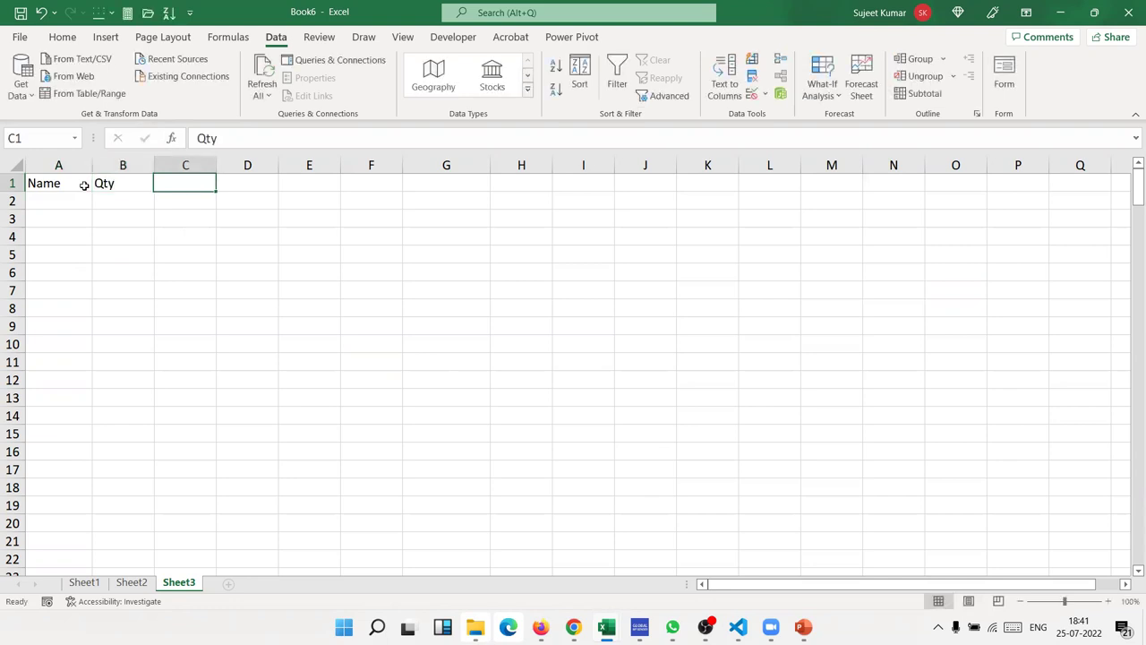
left_click(84, 186)
key("Return")
type("Puja")
key("Tab")
type("85")
key("Return")
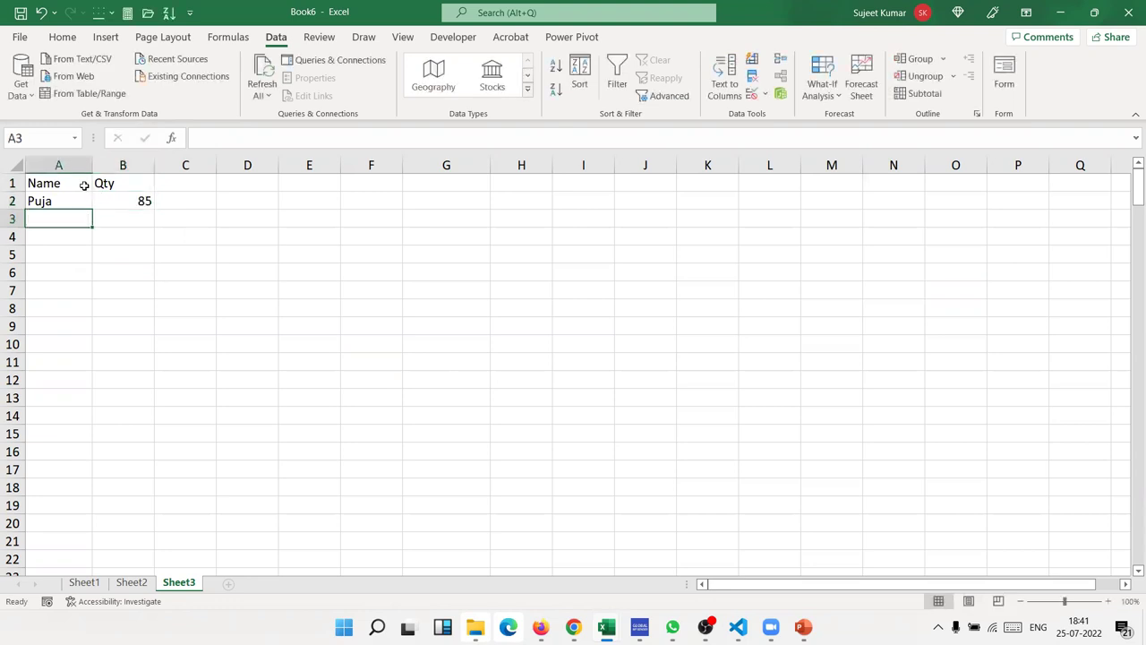
Step: Add an Amt header in C1 with the formula =B2*70 in C2, giving 5950
key("Up")
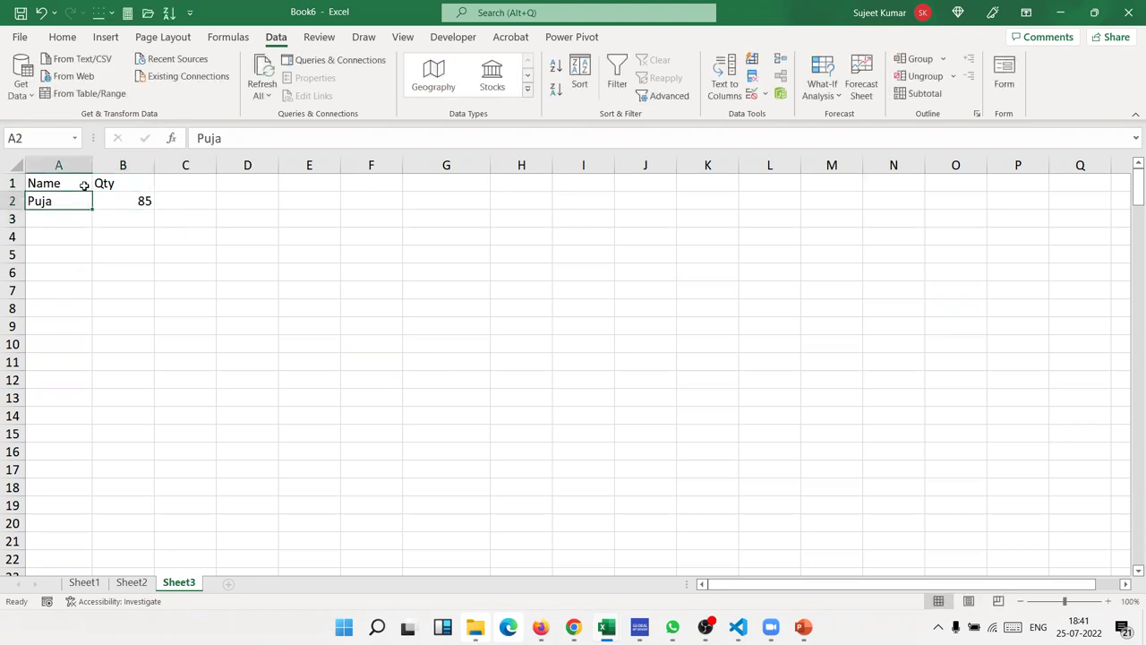
key("Up")
key("Right")
key("Right")
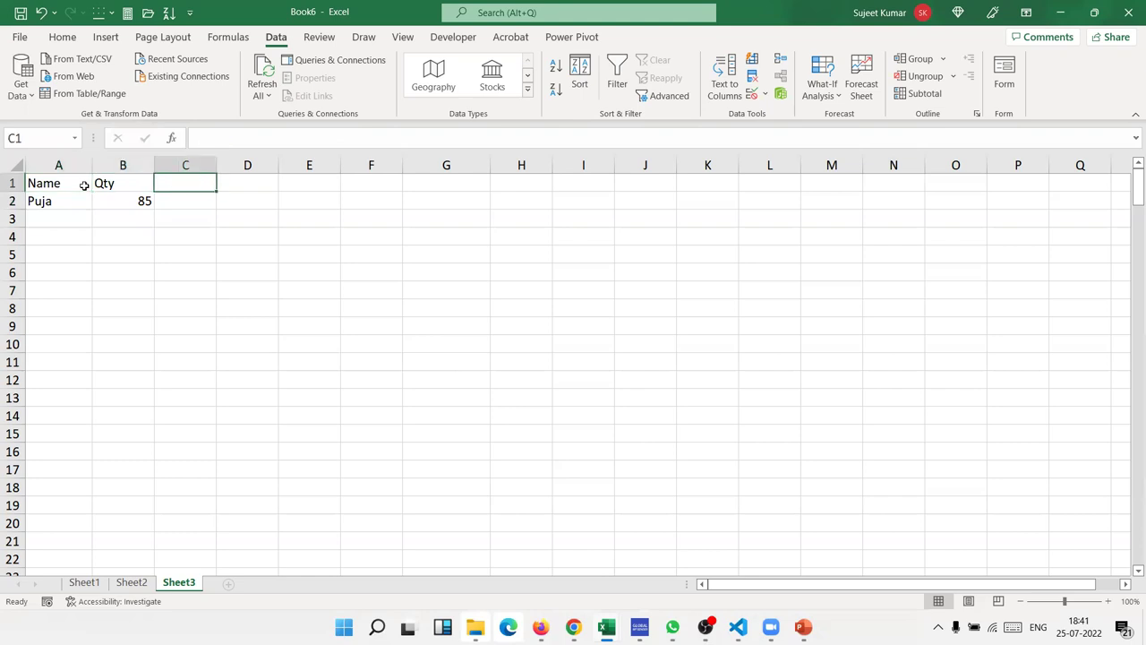
key("Left")
key("Left")
key("shift+Right")
key("shift+Down")
key("Right")
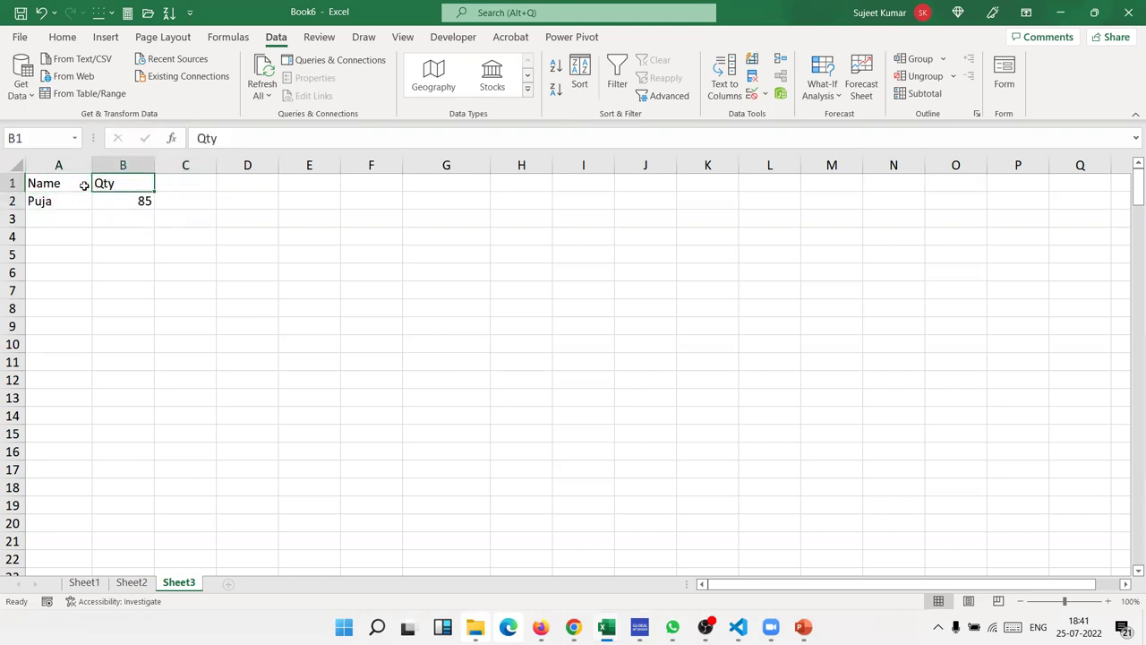
key("Right")
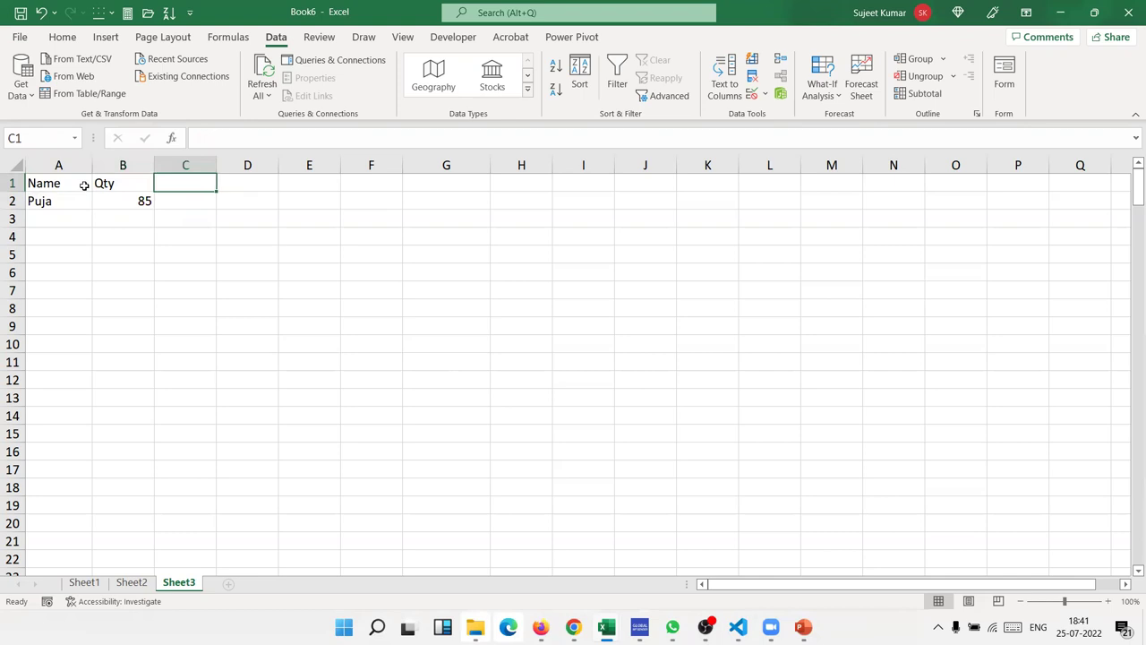
type("Amt")
key("Return")
type("=")
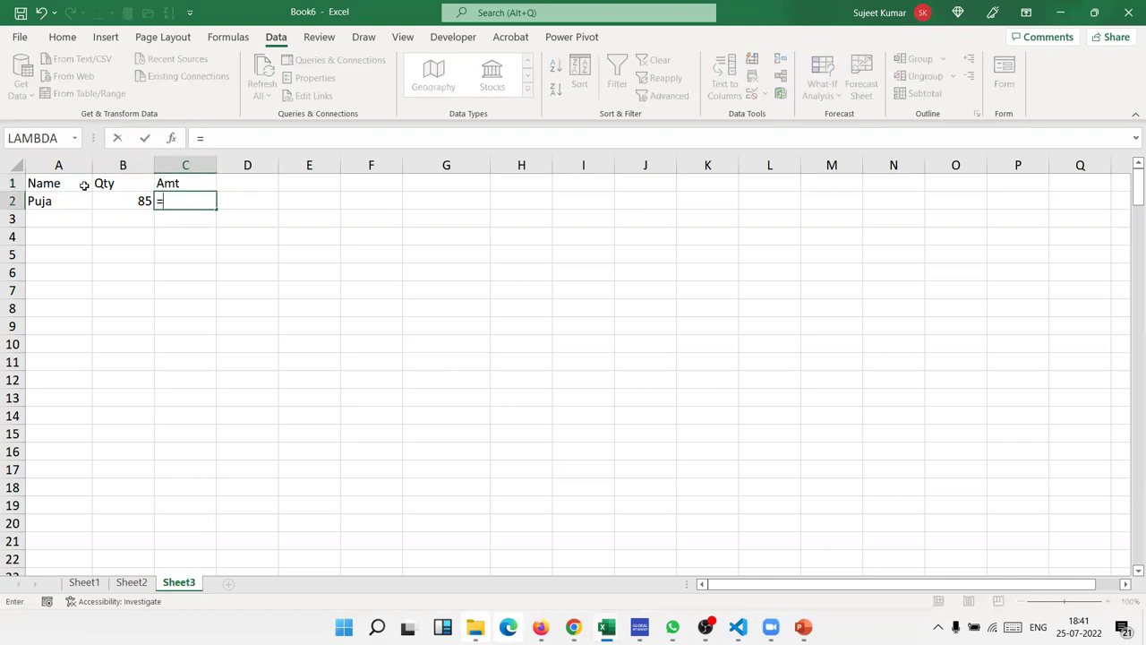
key("Left")
type("*70")
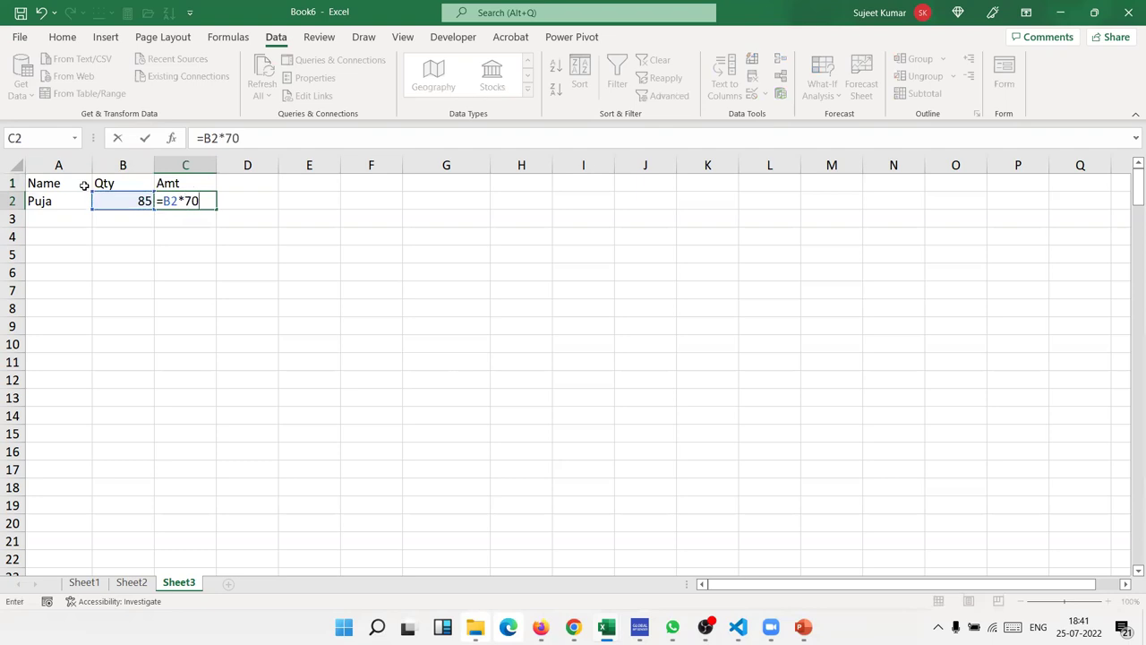
key("Return")
Step: Enter a second row with name Om and quantity 85
key("Up")
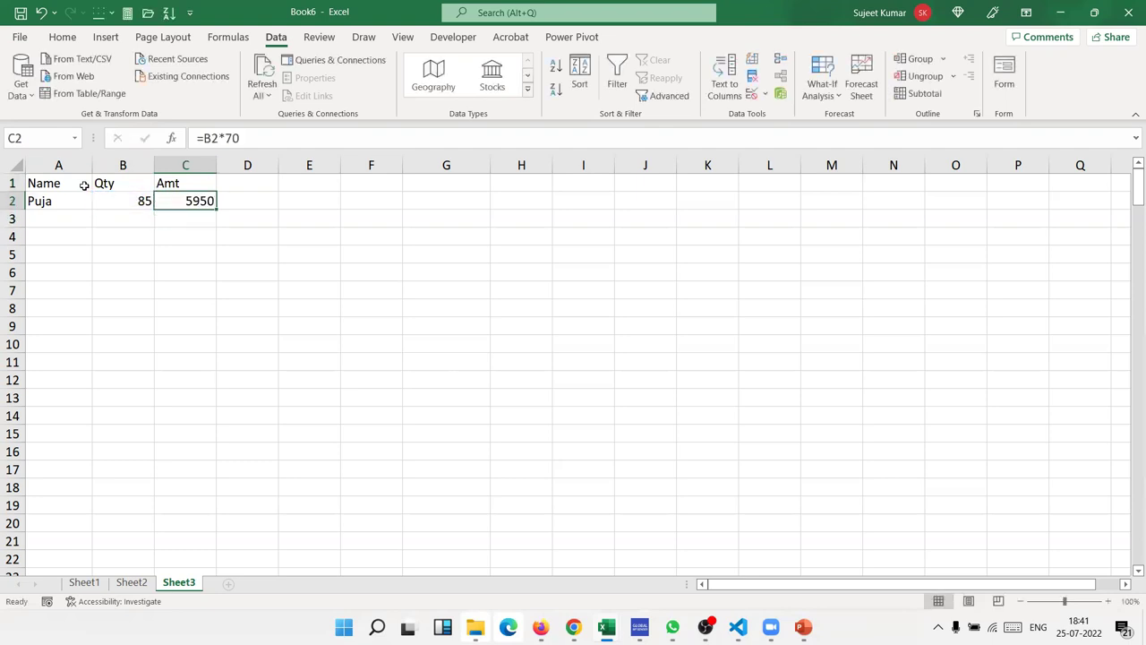
key("Left")
key("Left")
key("Down")
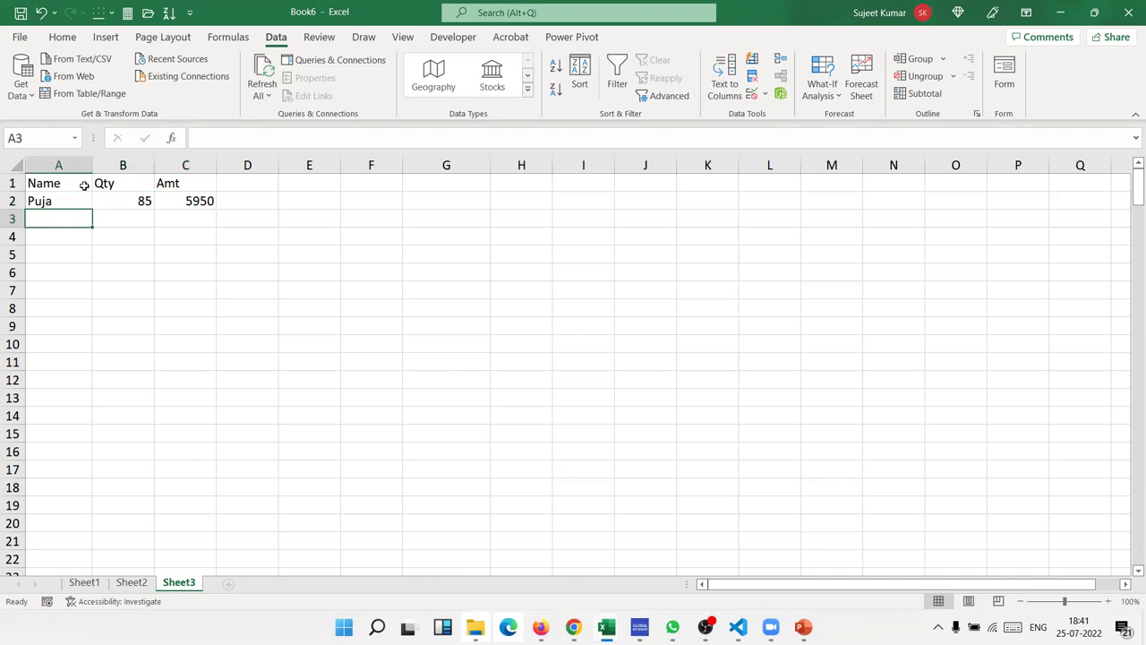
type("Om")
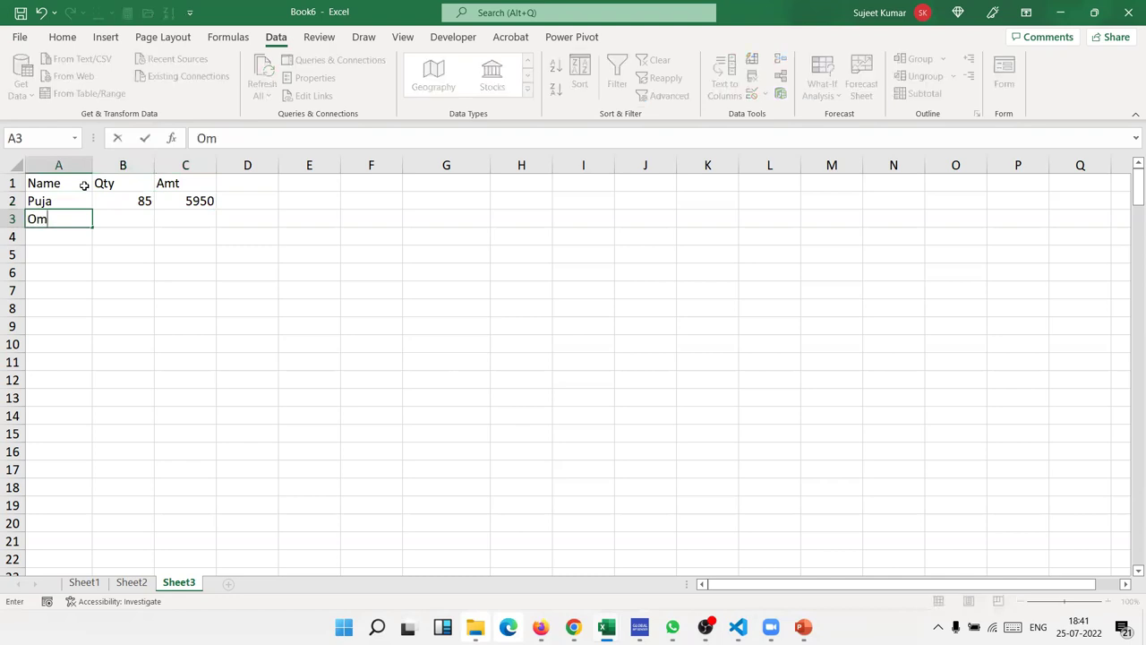
key("Right")
type("85")
key("Right")
Step: Copy the Amt formula to C3 and change Om's quantity to 74, giving 5180
key("Up")
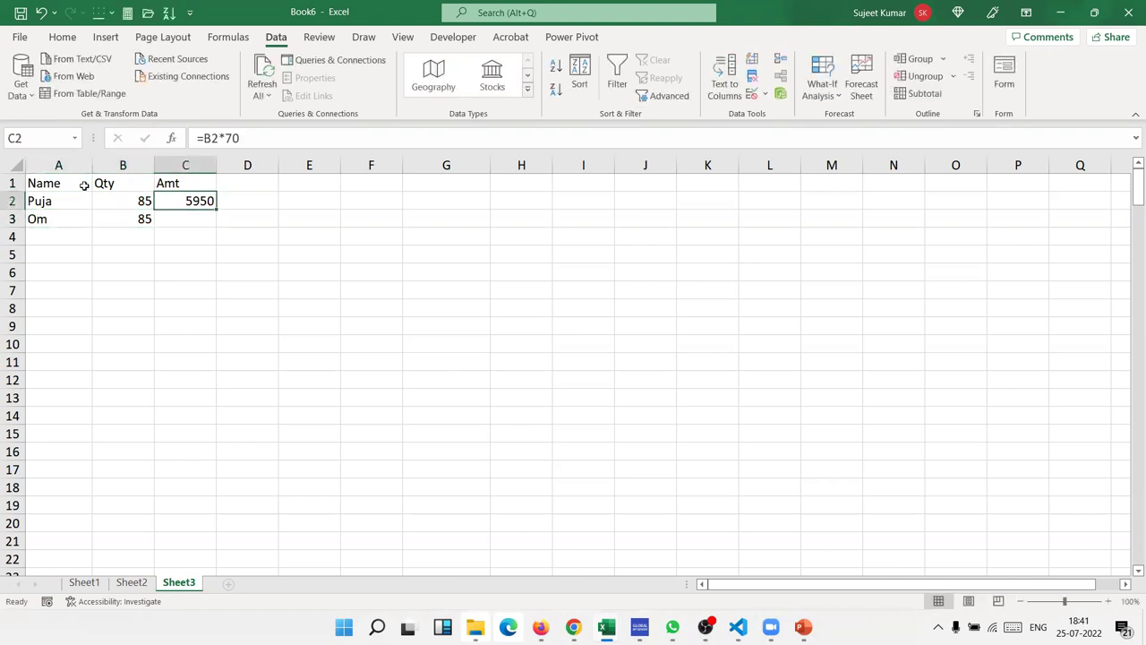
key("Down")
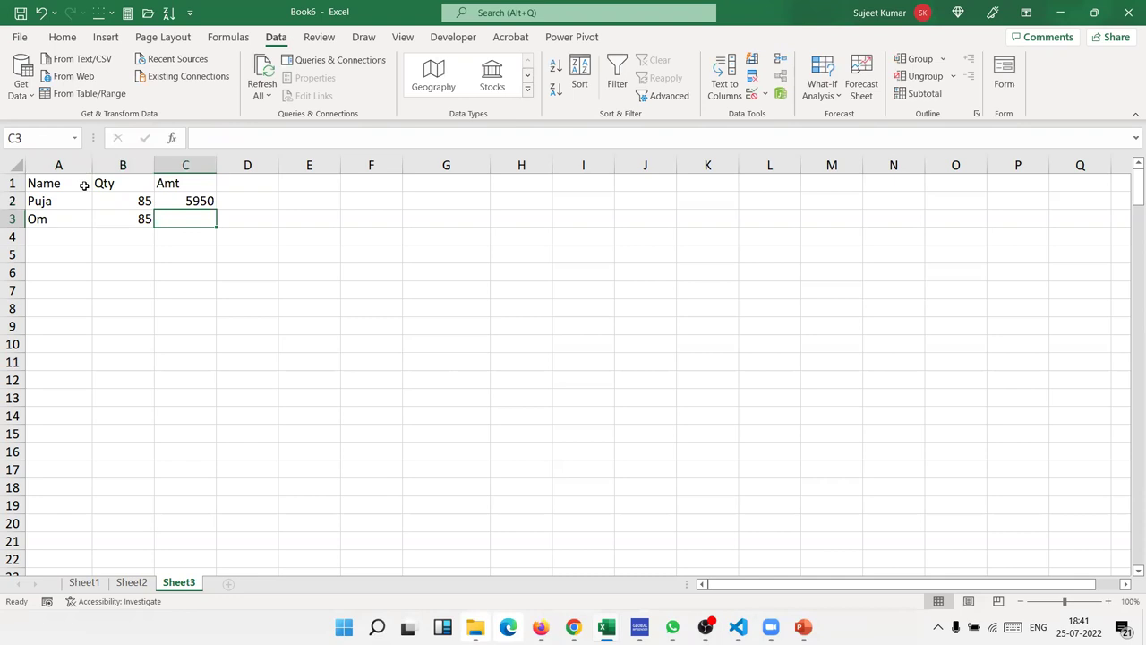
key("Up")
key("ctrl+c")
key("Down")
key("ctrl+v")
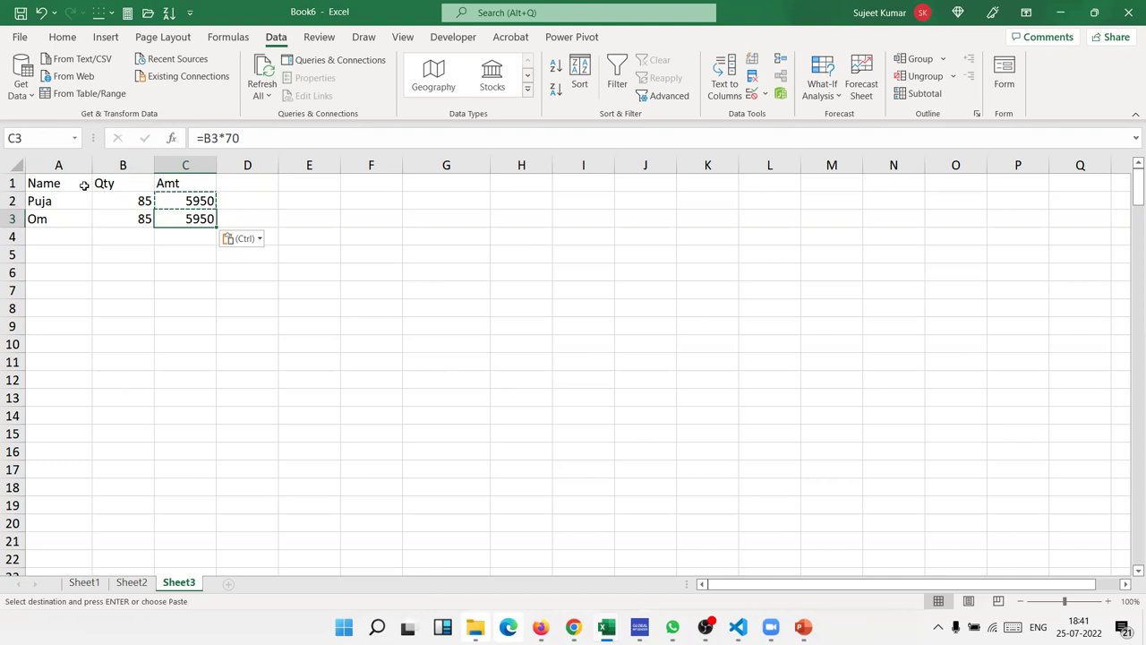
key("Left")
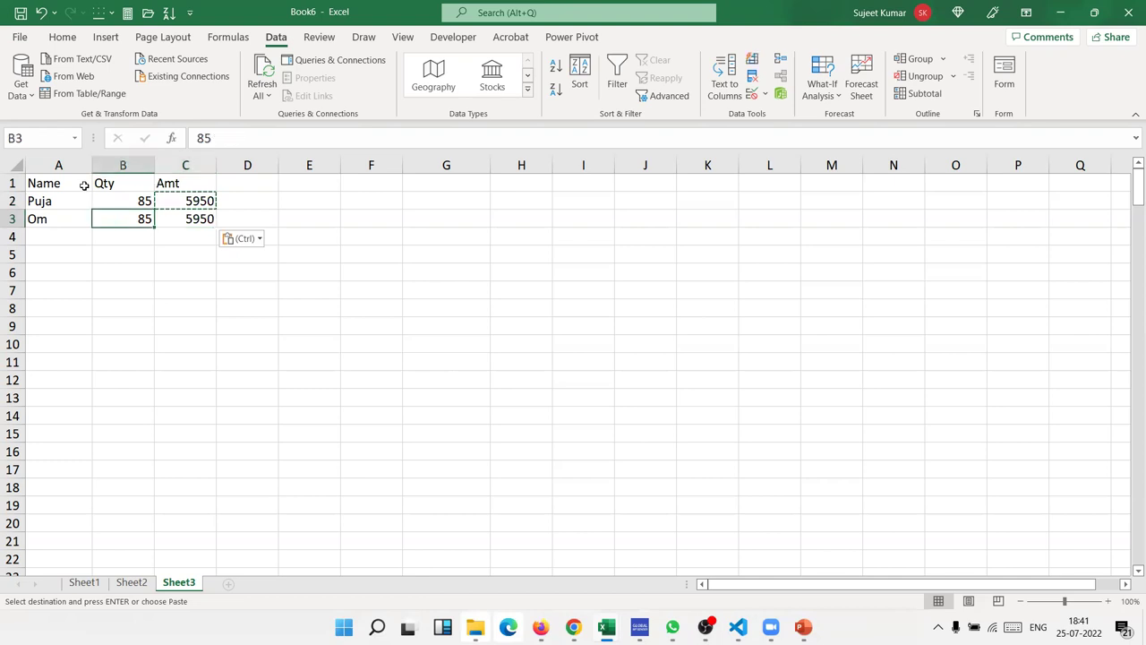
type("74")
key("Right")
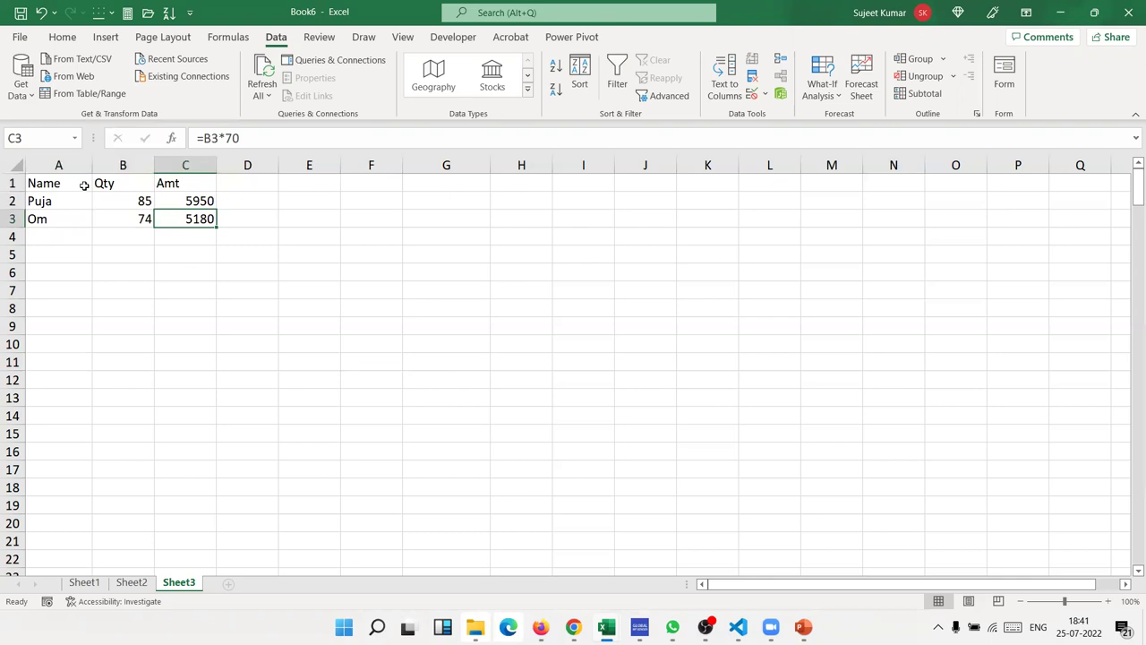
key("Down")
key("Left")
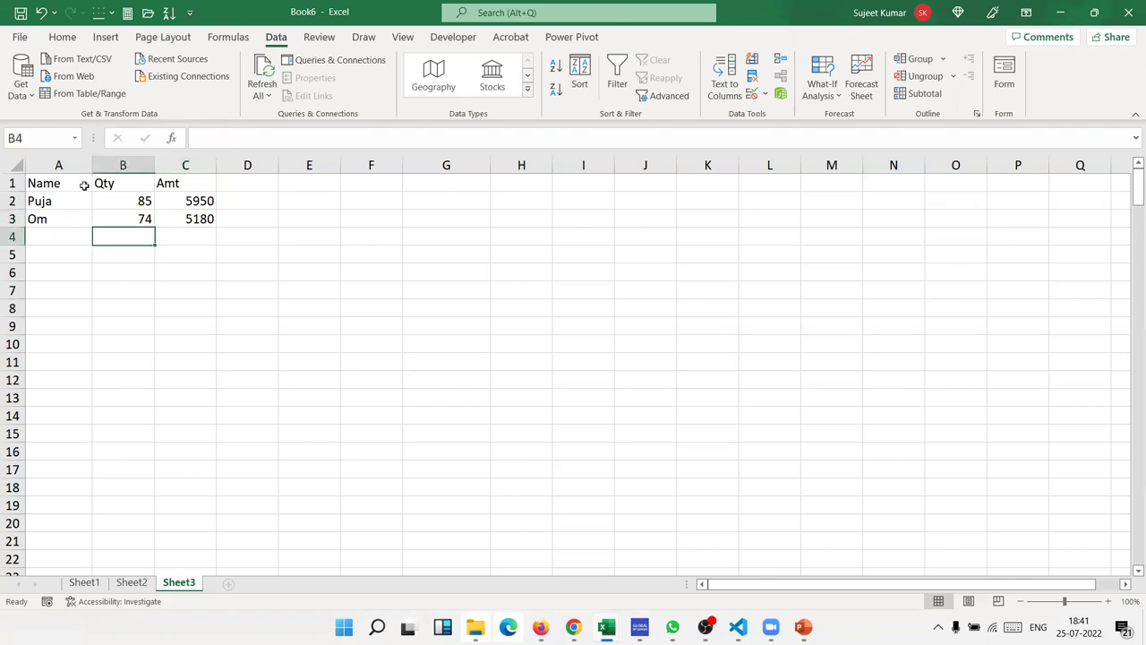
key("Left")
Step: Clear the Amt column from the table
key("shift+Right")
key("shift+Down")
key("shift+Down")
key("shift+Down")
key("shift+Down")
key("shift+Down")
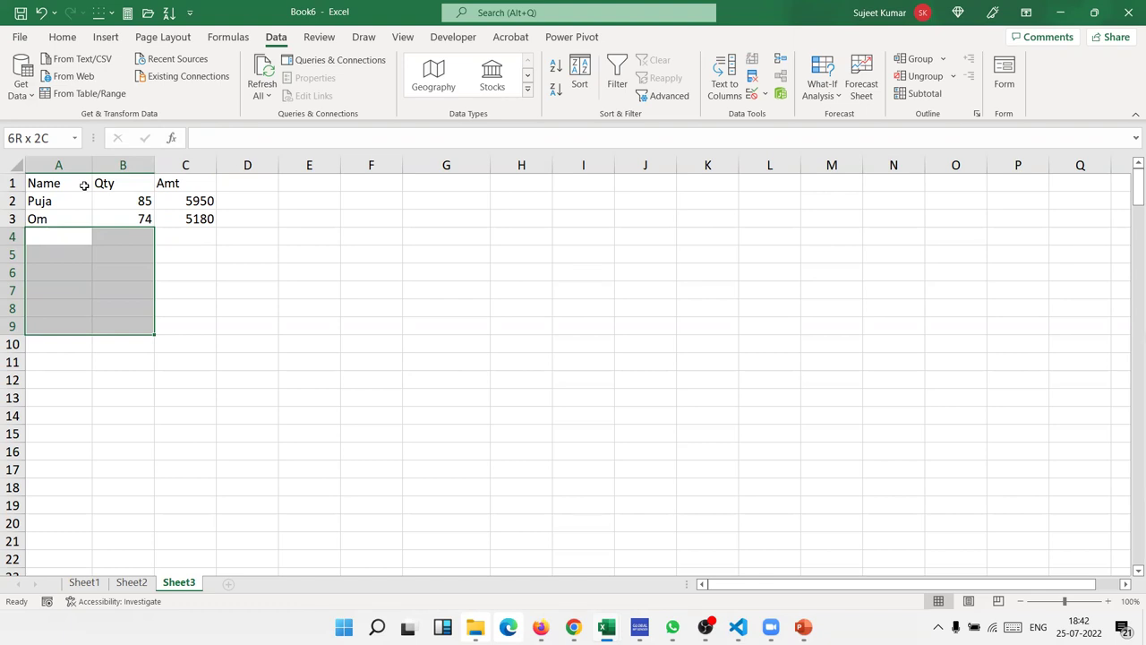
key("Right")
key("Right")
key("Left")
Step: Select the Name/Qty table A1:B3 and enter the heading Rate in C1
key("Left")
key("Up")
key("Right")
key("Up")
key("Up")
key("Right")
key("shift+Down")
key("shift+Down")
key("Delete")
key("Left")
key("shift+Down")
key("shift+Left")
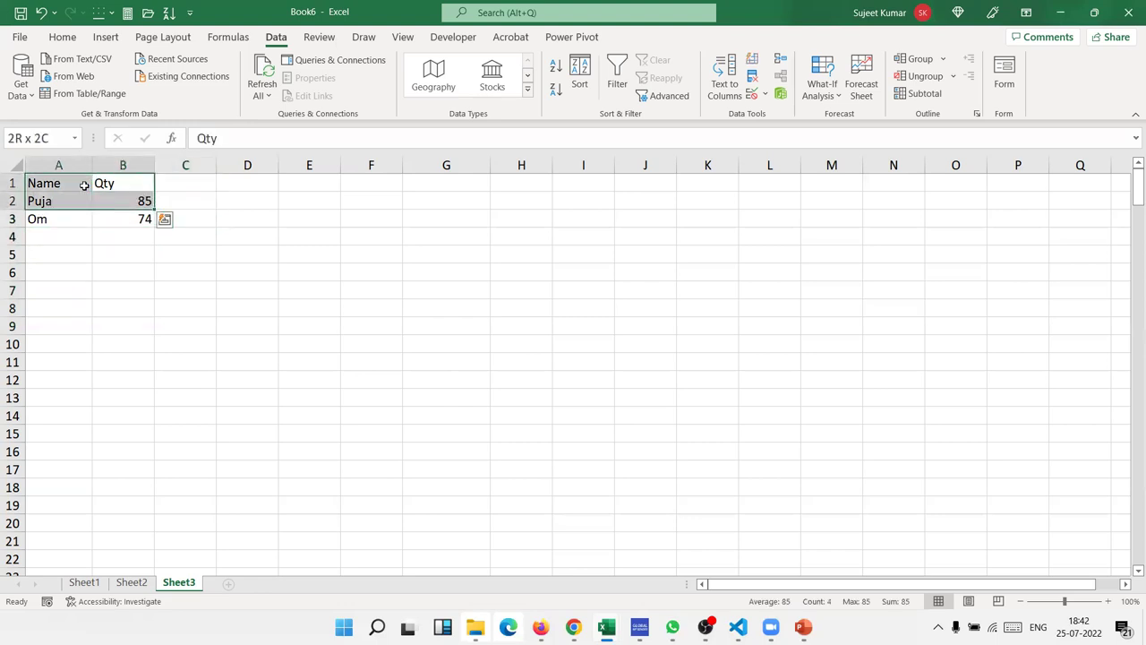
key("shift+Down")
key("Right")
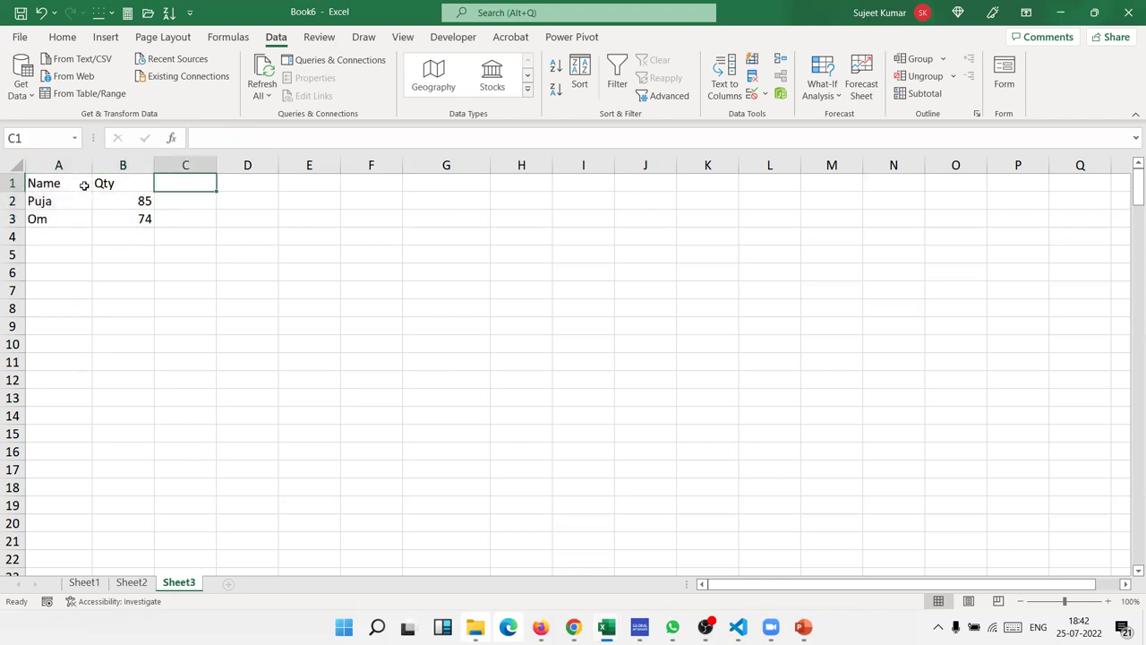
type("Rate")
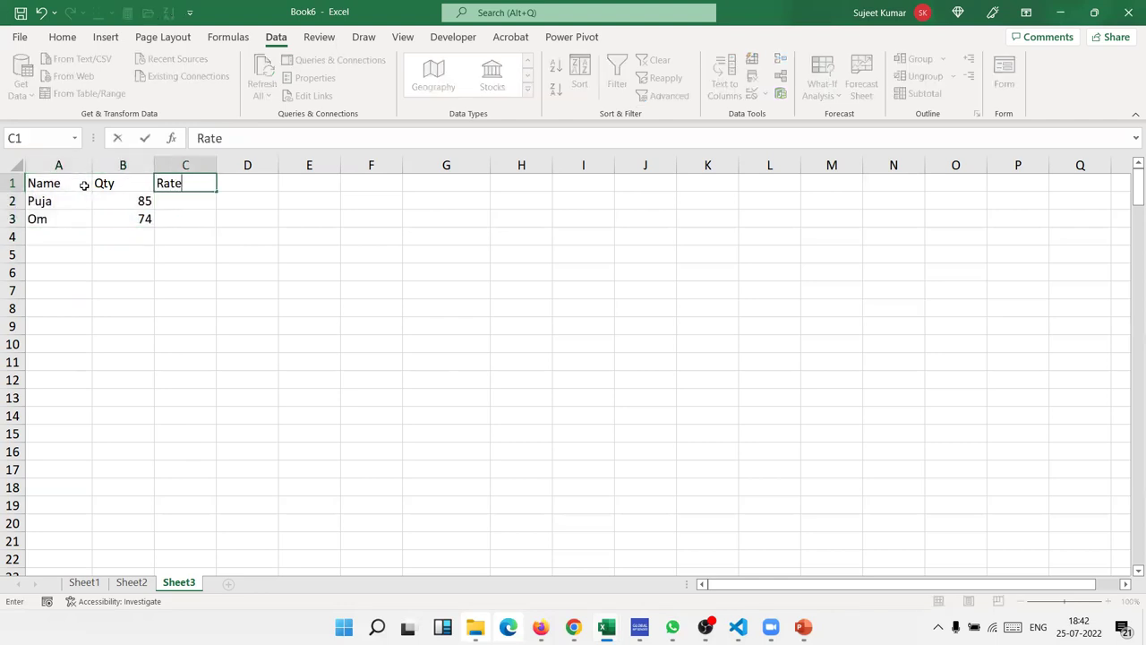
key("Tab")
key("Down")
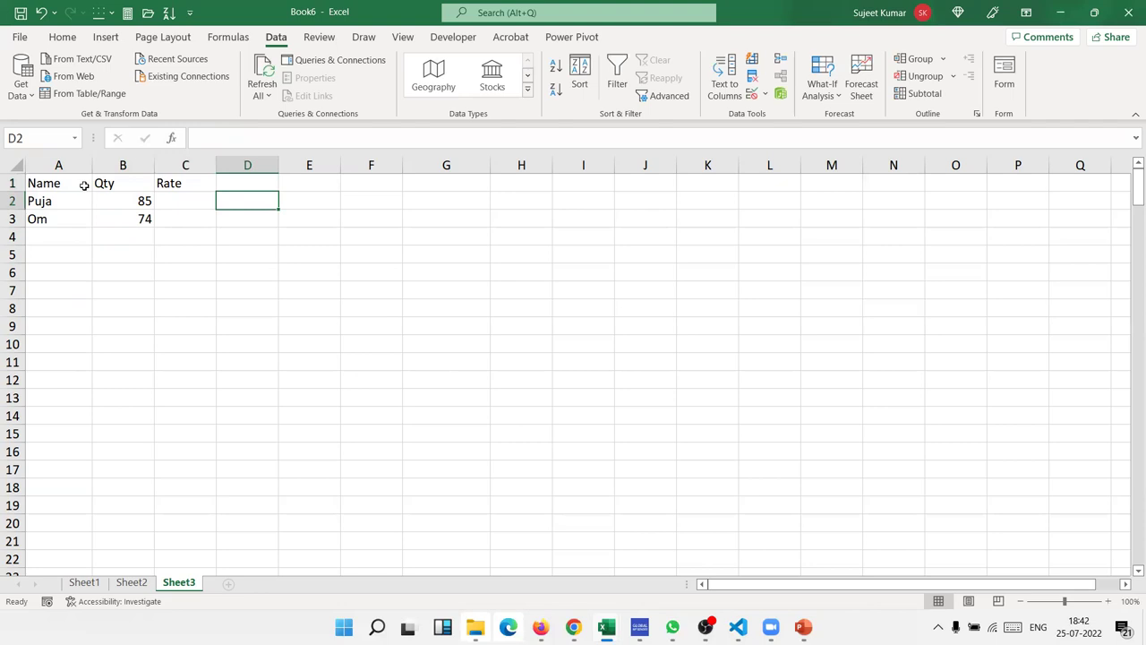
key("Left")
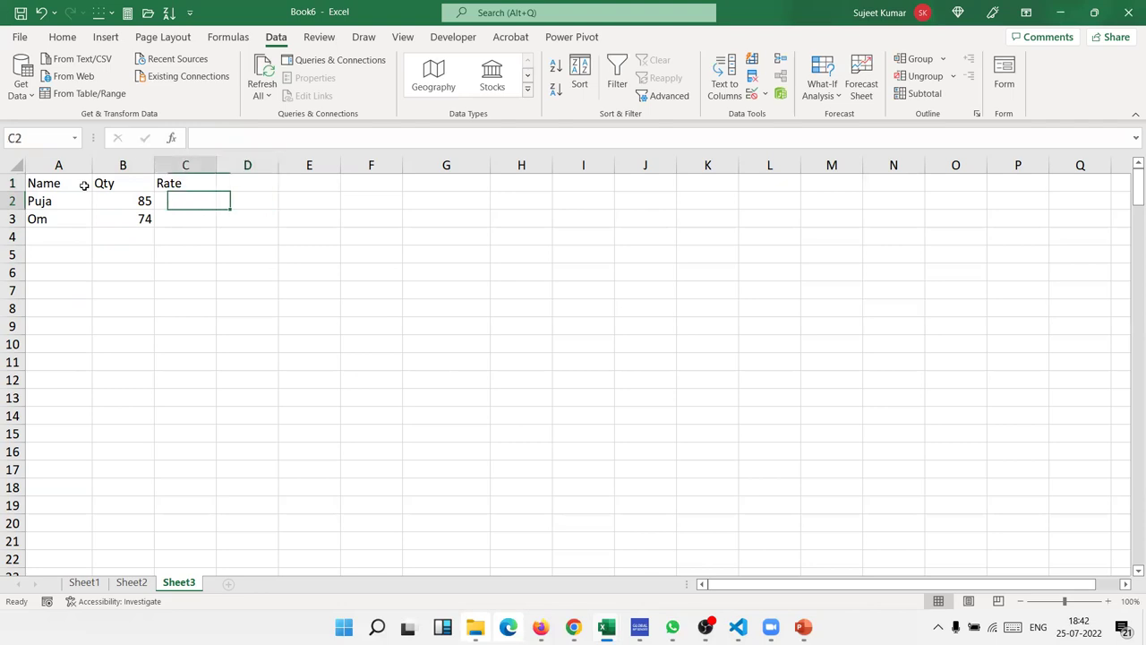
key("Up")
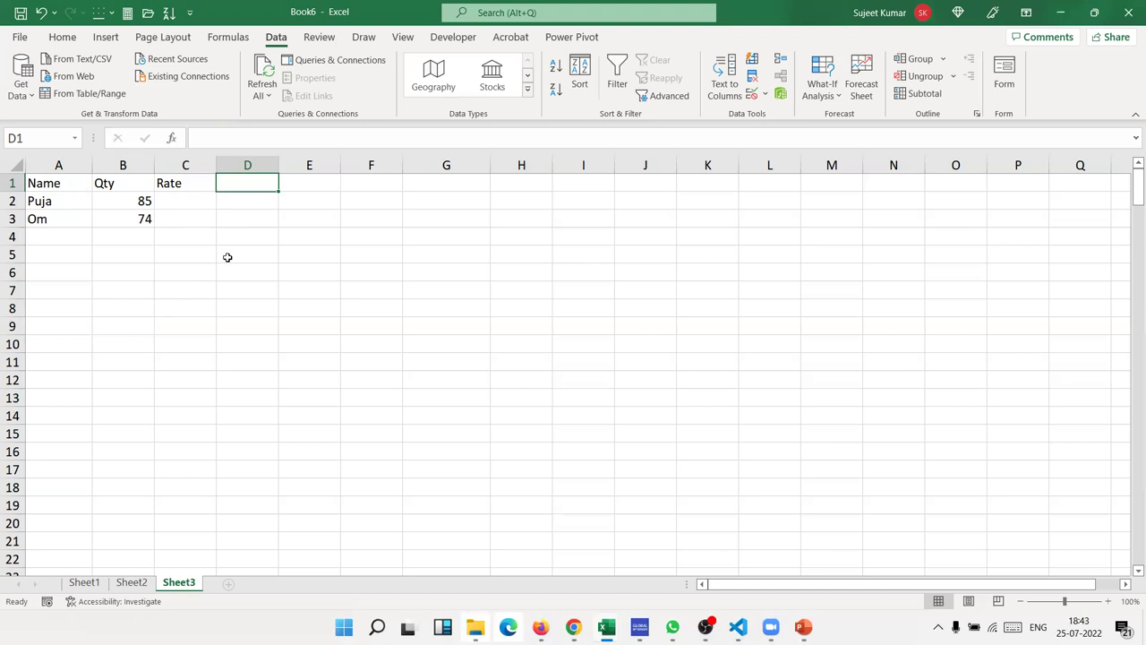
left_click_drag(227, 257, 10, 183)
Step: Clear the Name/Qty/Rate table from Sheet3
key("Delete")
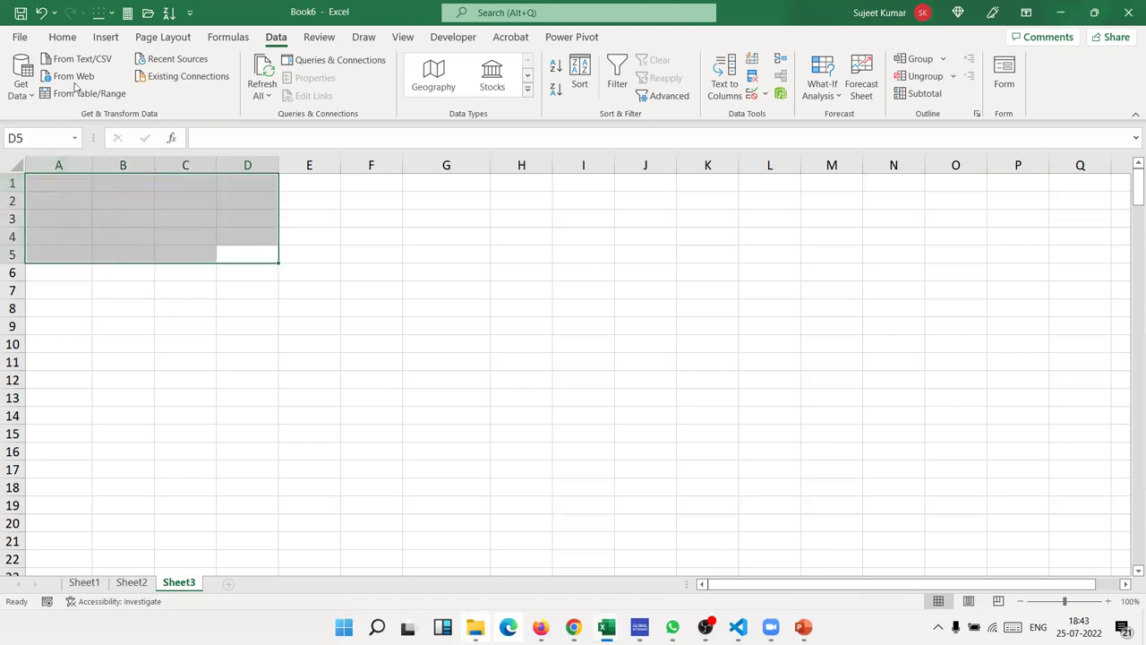
left_click(412, 408)
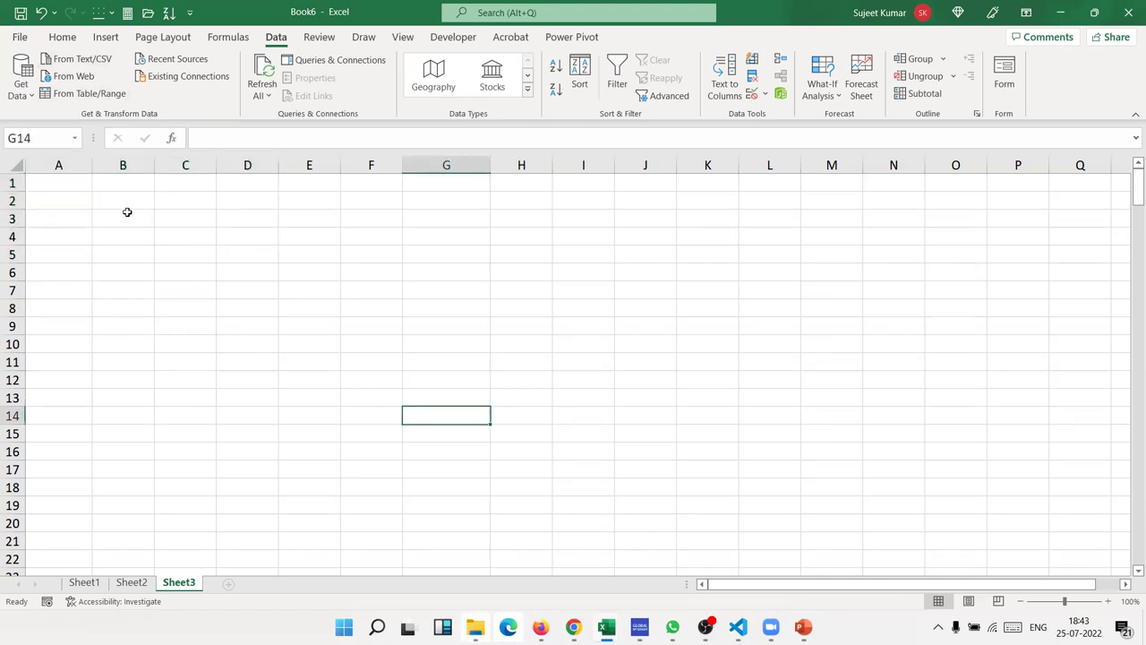
left_click(77, 188)
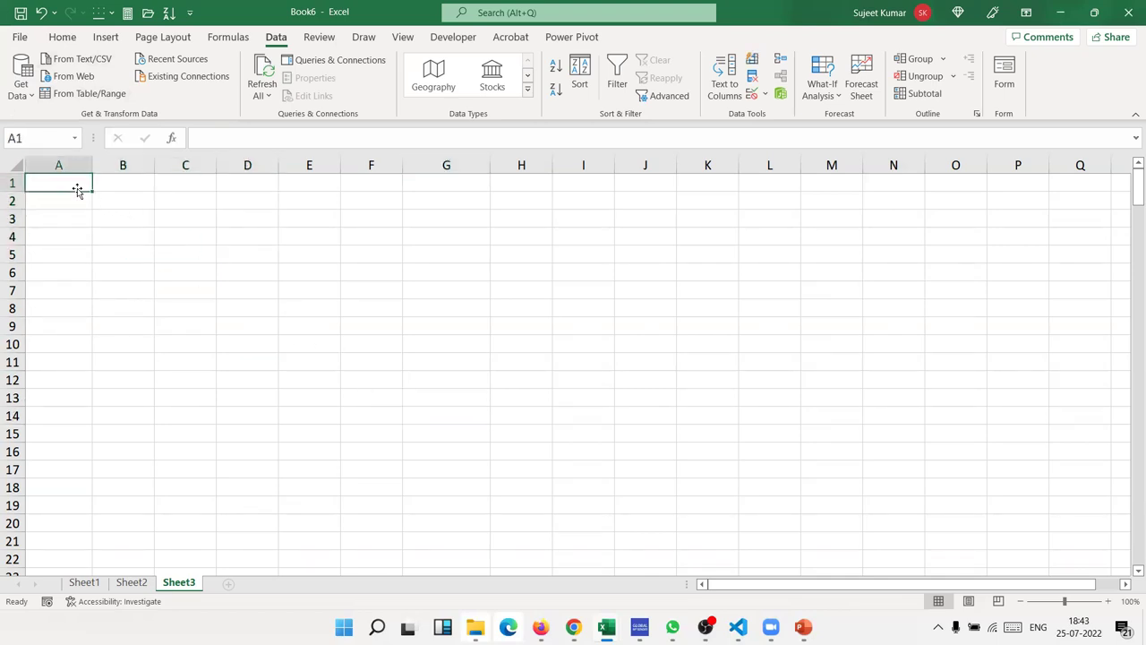
Step: Import the SData workbook from an Excel file and select its Data sheet in Navigator
left_click(21, 80)
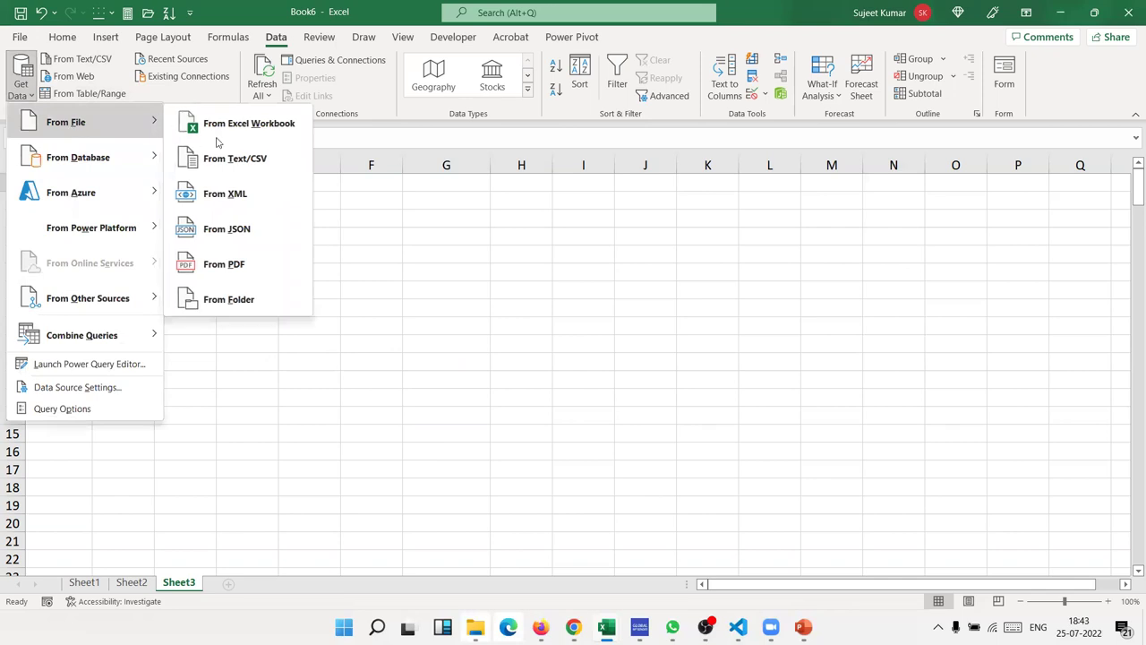
mouse_move(90, 122)
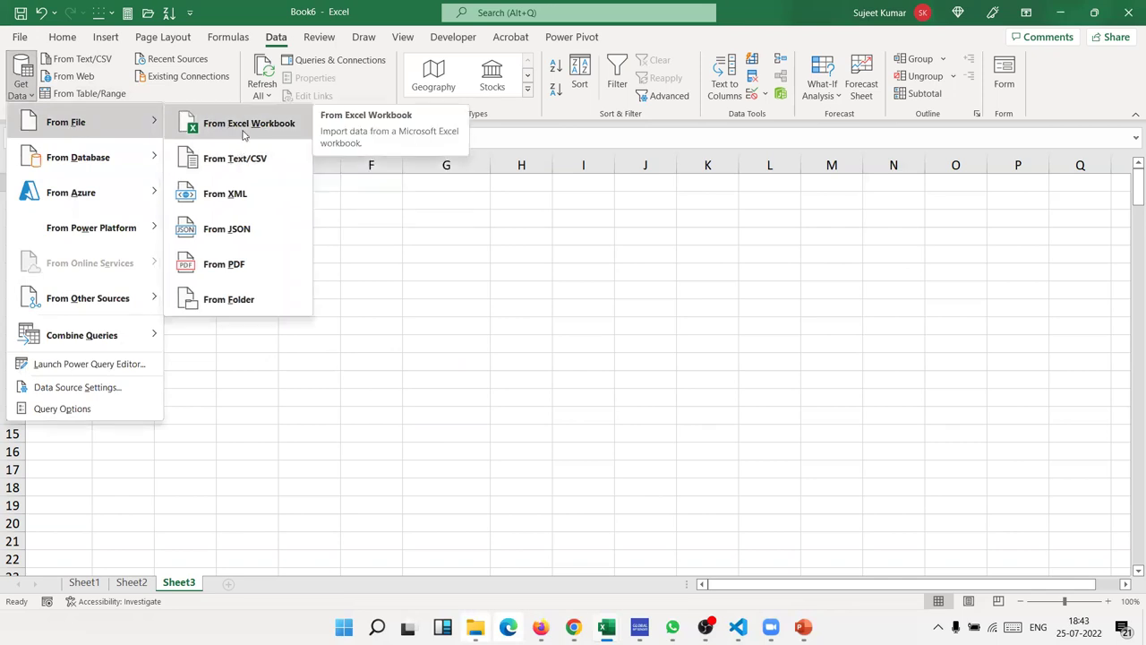
left_click(243, 136)
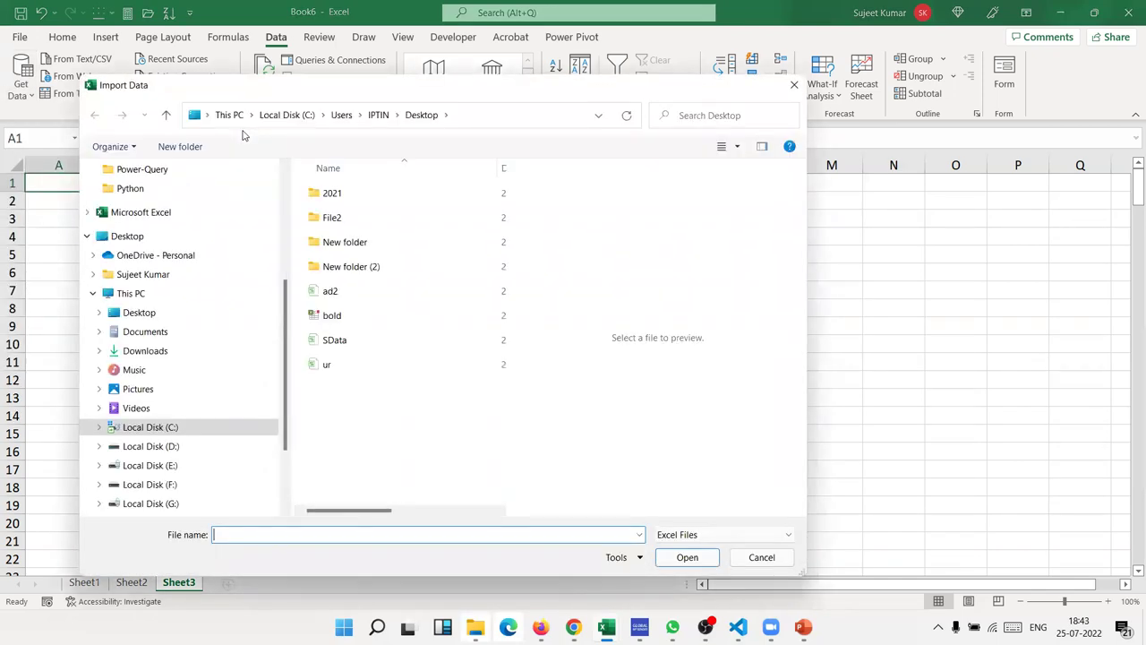
left_click(328, 349)
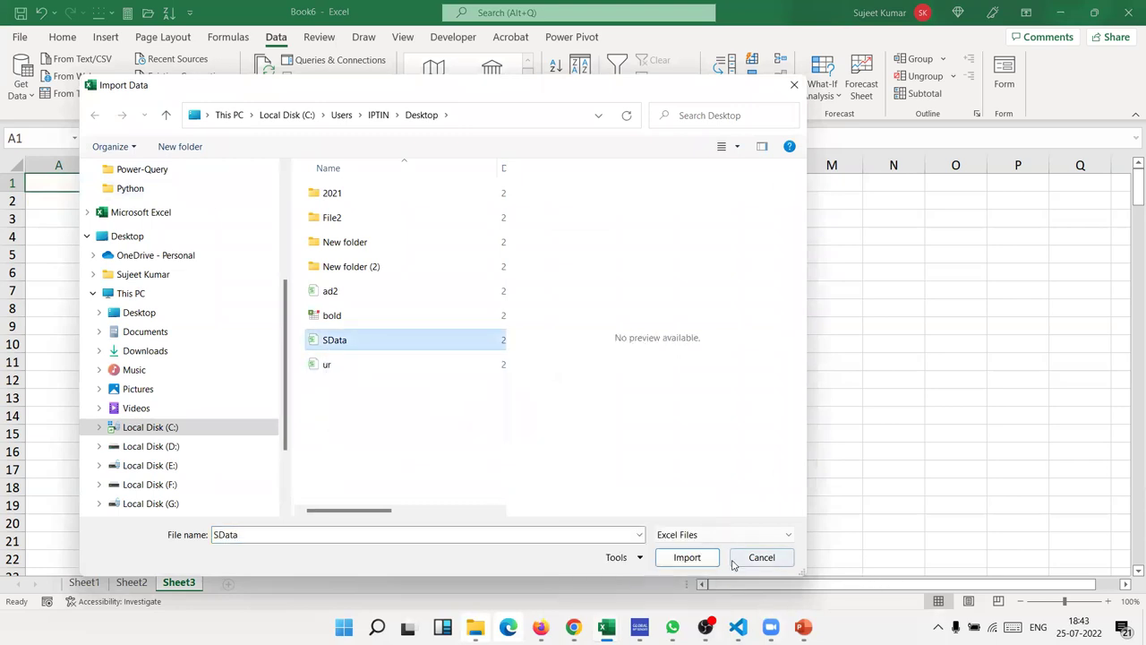
left_click(695, 557)
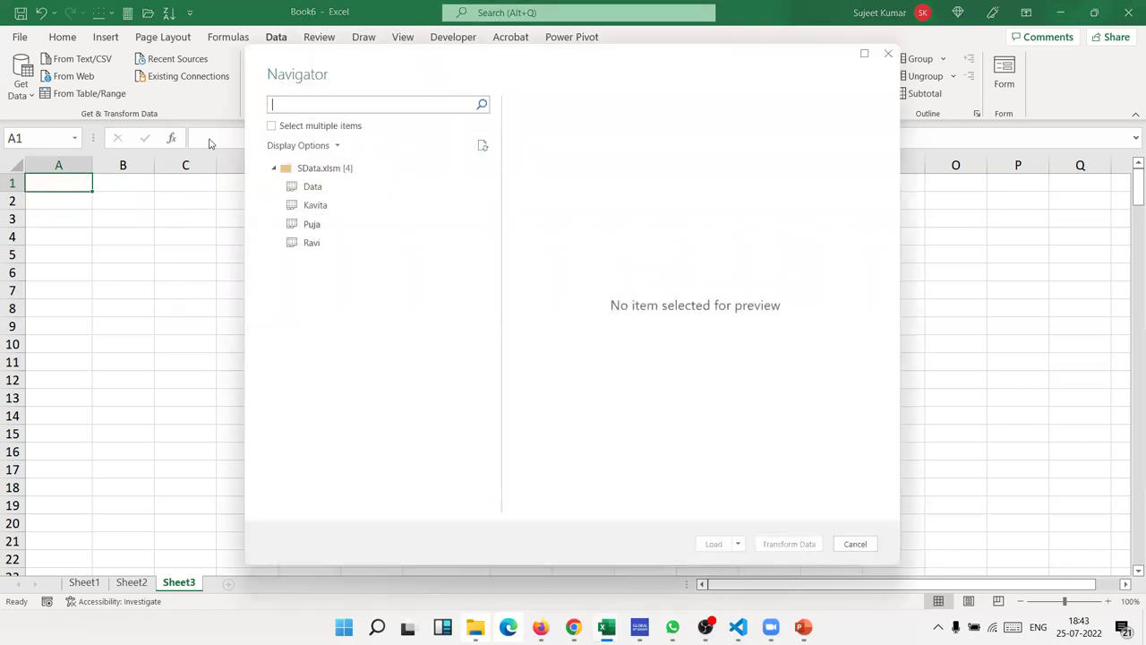
left_click(309, 186)
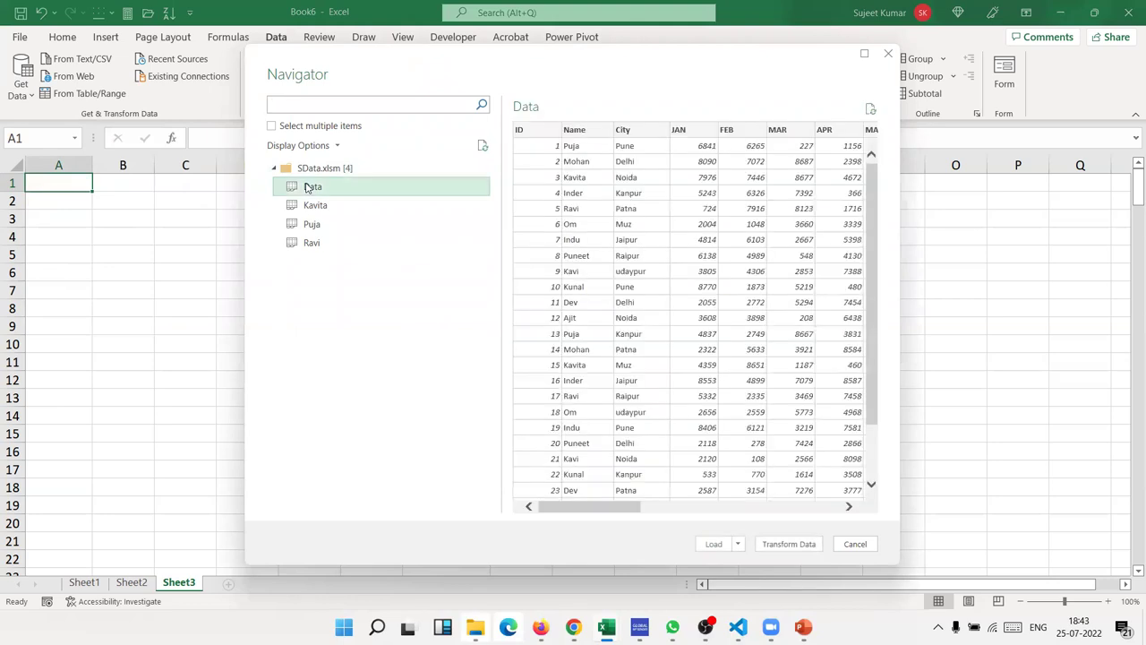
mouse_move(594, 507)
left_mouse_down()
mouse_move(842, 507)
mouse_move(568, 479)
left_mouse_up()
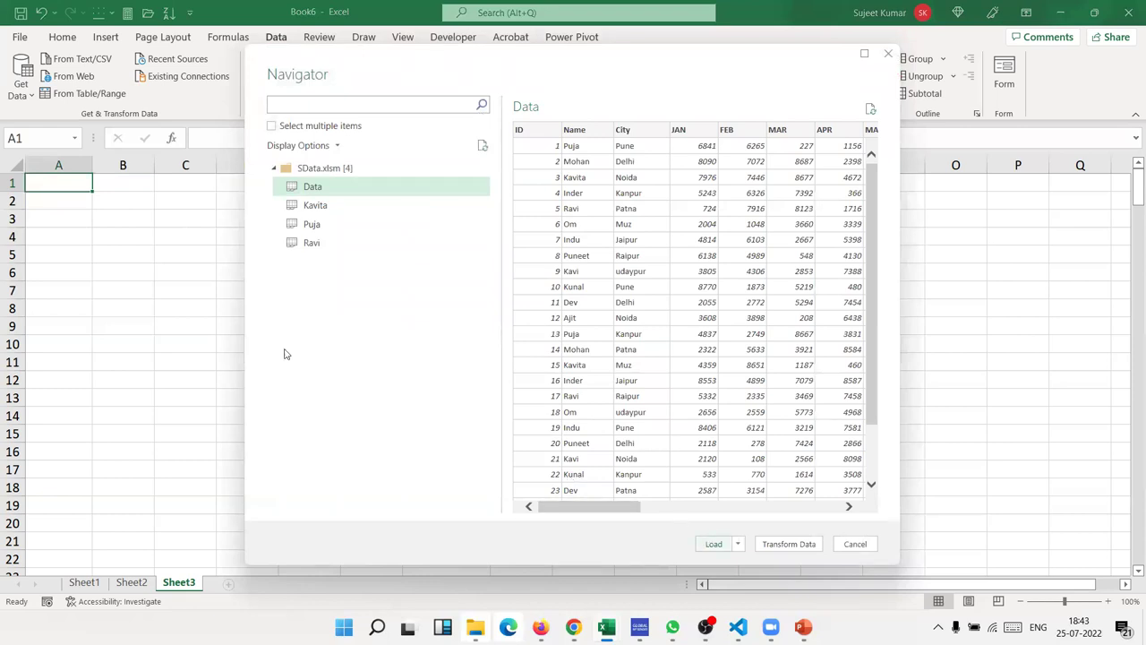
left_click(768, 545)
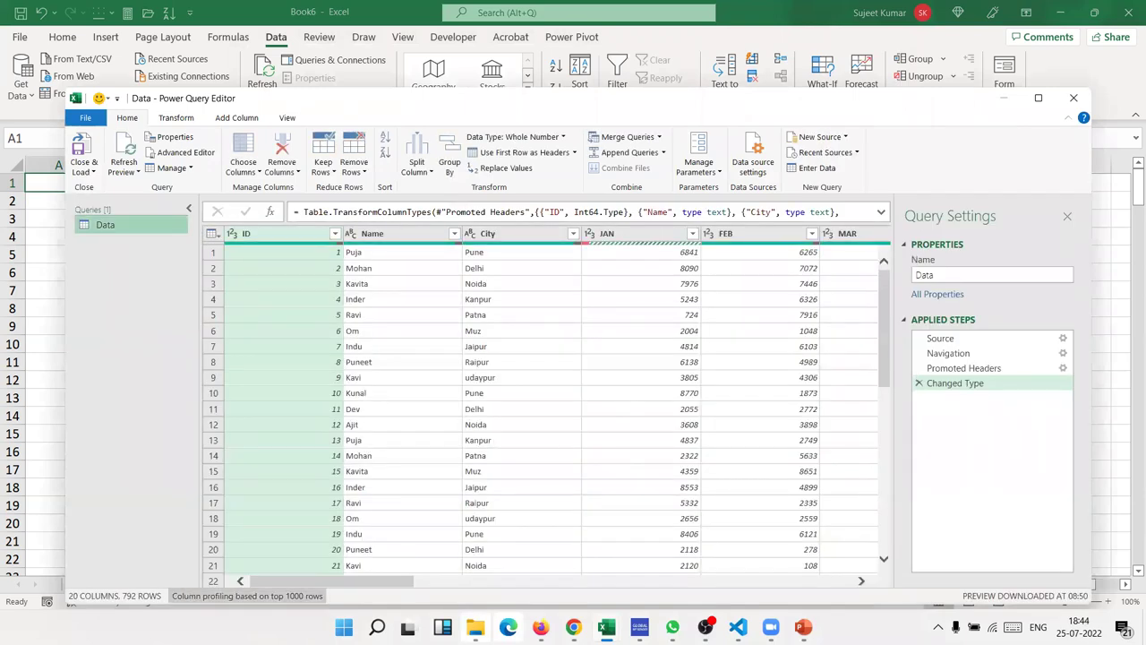
Step: Scroll across the 20 columns of the Data query in Power Query Editor
mouse_move(295, 581)
left_mouse_down()
mouse_move(735, 581)
mouse_move(602, 612)
mouse_move(278, 569)
mouse_move(506, 582)
mouse_move(526, 626)
left_mouse_up()
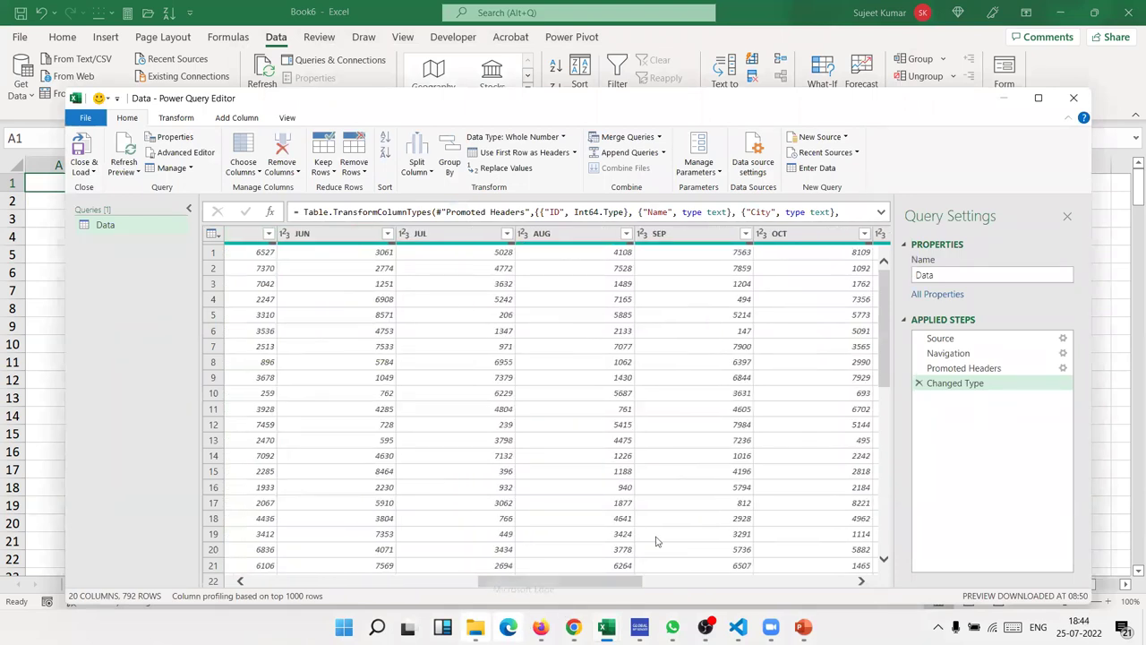
left_click_drag(505, 584, 383, 593)
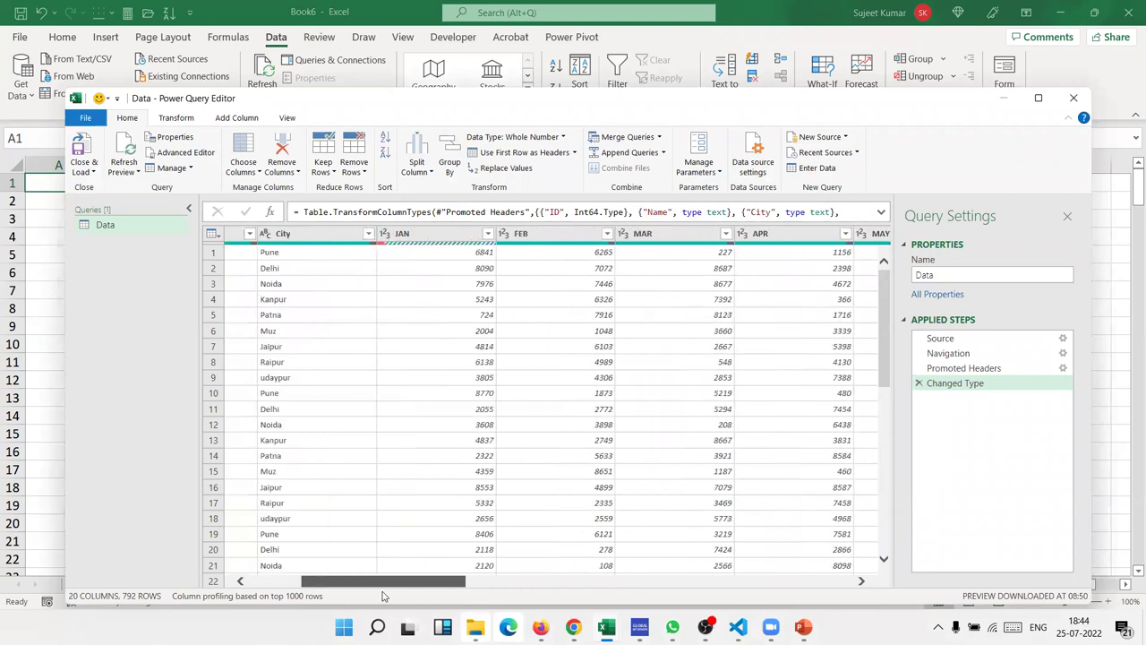
Step: Search the Start menu for 'po' and launch Power BI Desktop
key("super")
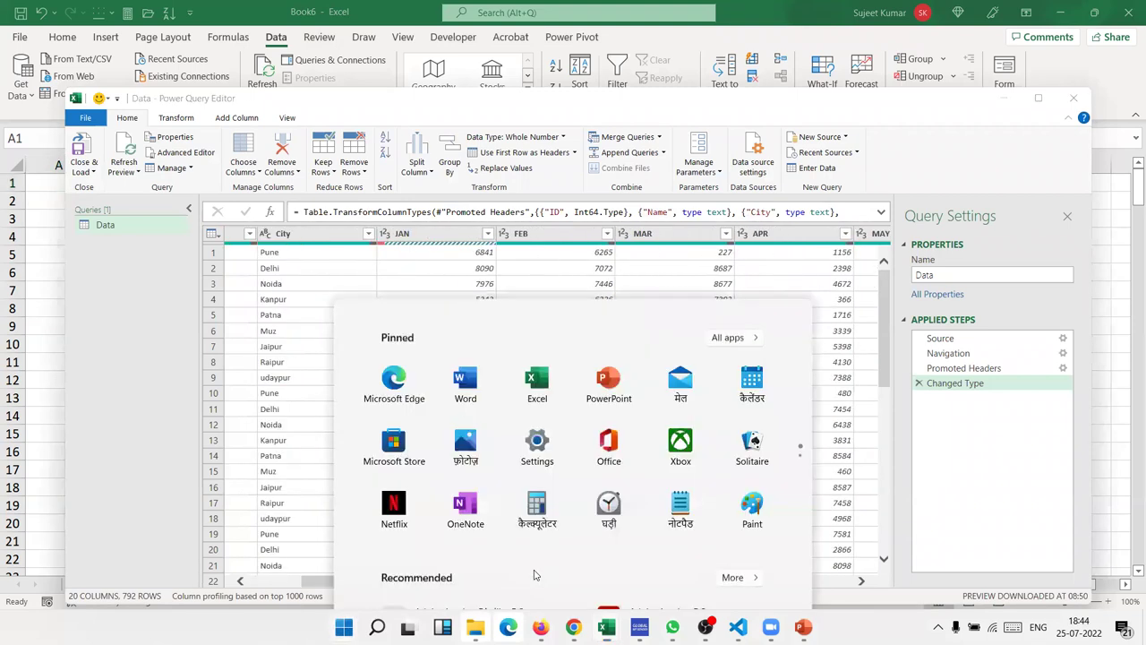
type("ow")
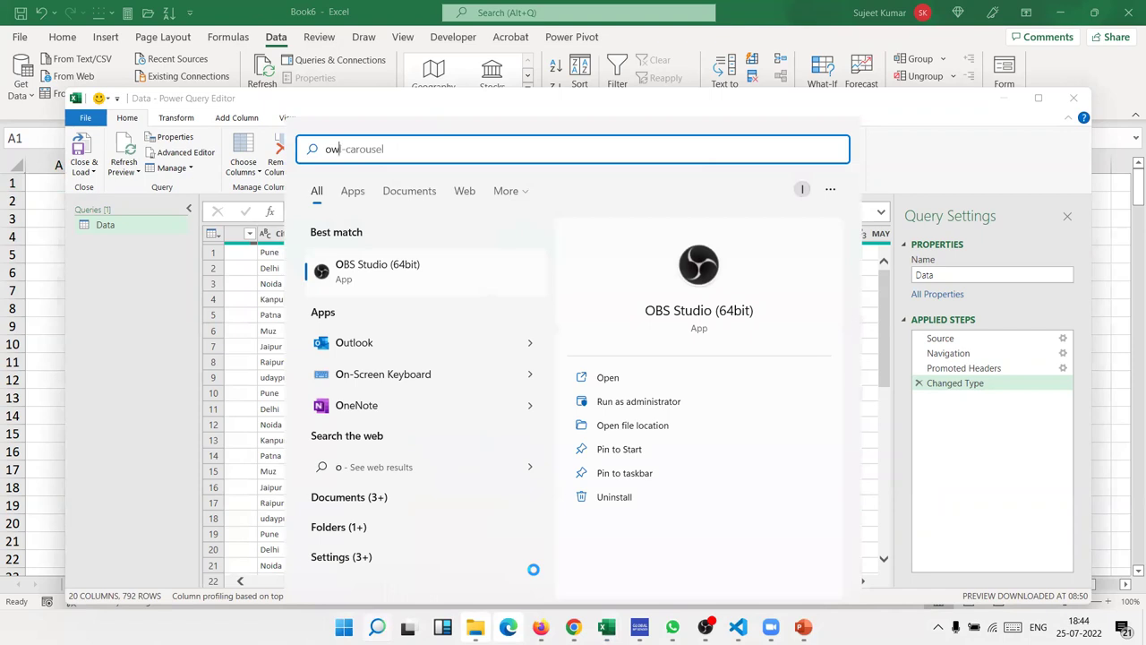
type("e")
key("BackSpace")
key("BackSpace")
key("BackSpace")
type("po")
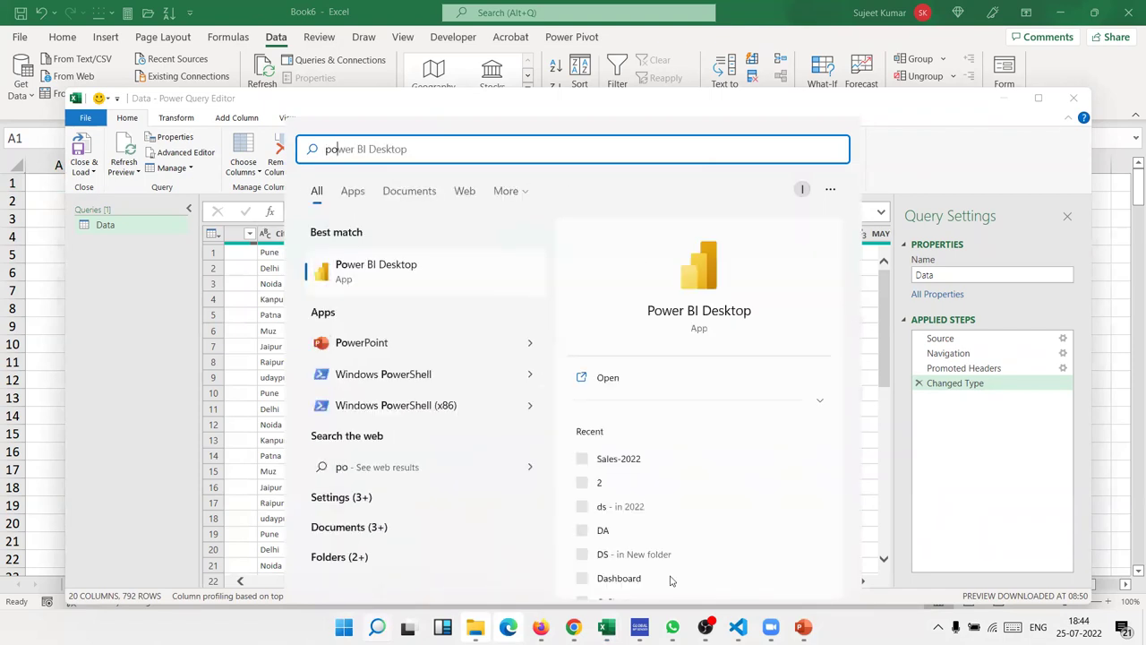
left_click(727, 317)
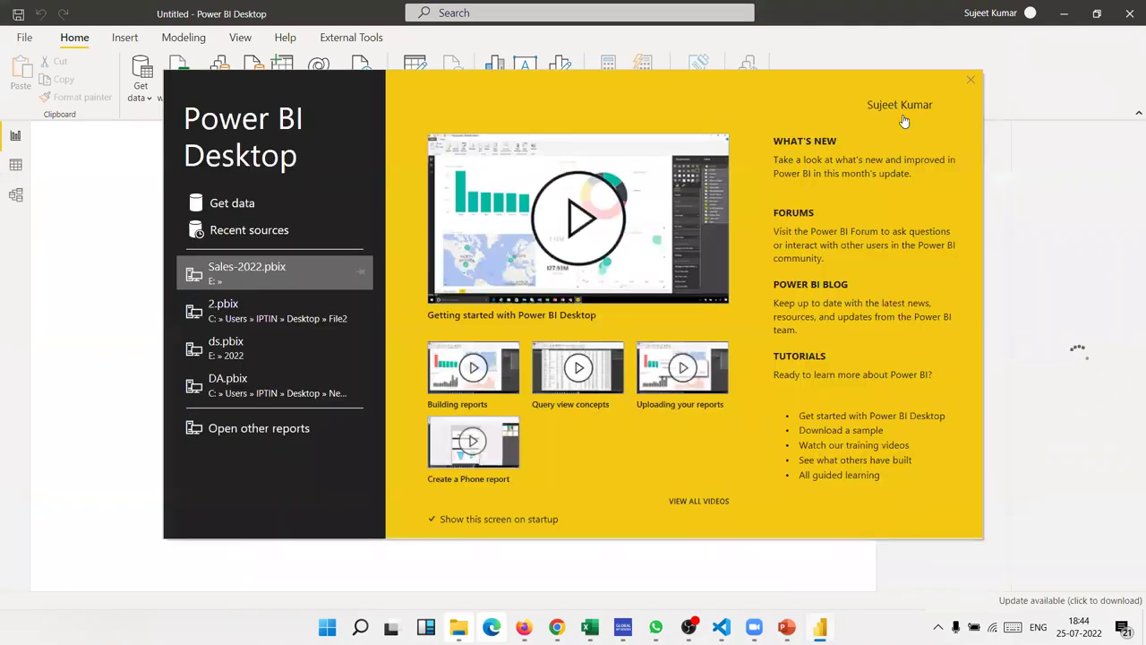
Step: Dismiss the welcome screen and connect to the NData workbook as an Excel source
left_click(234, 204)
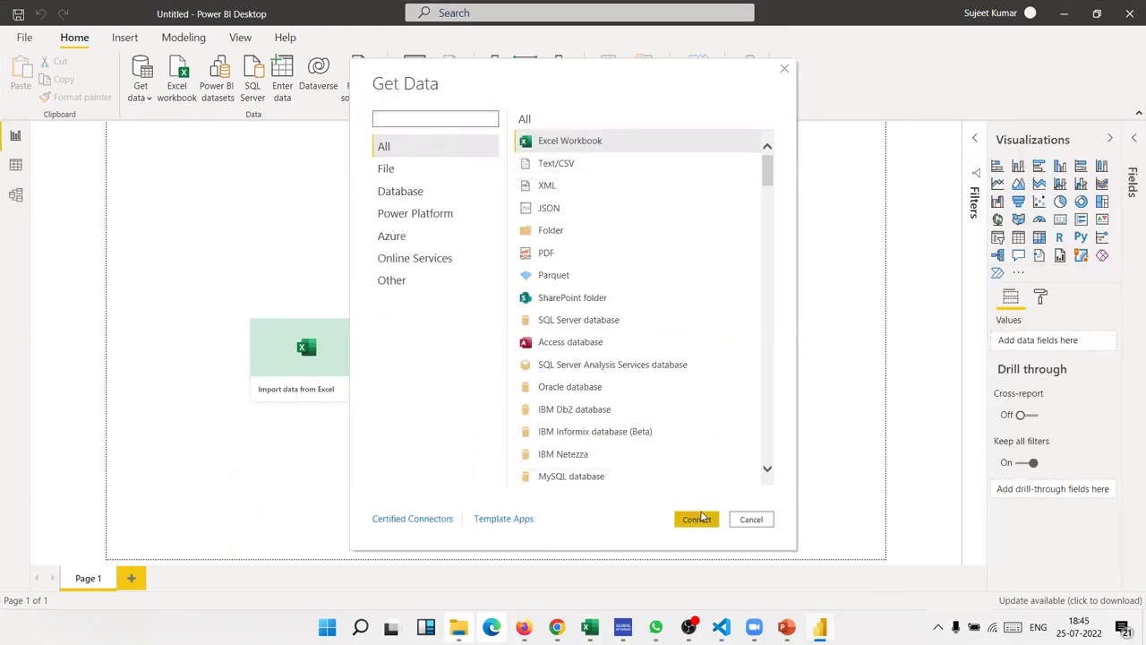
left_click(695, 520)
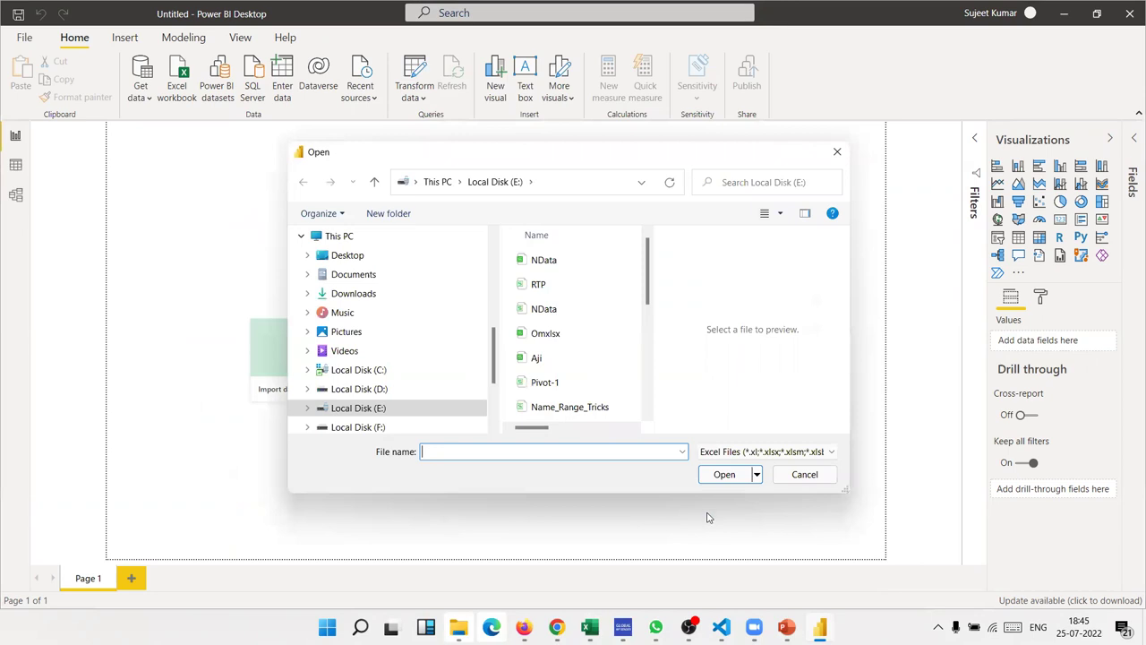
left_click(560, 260)
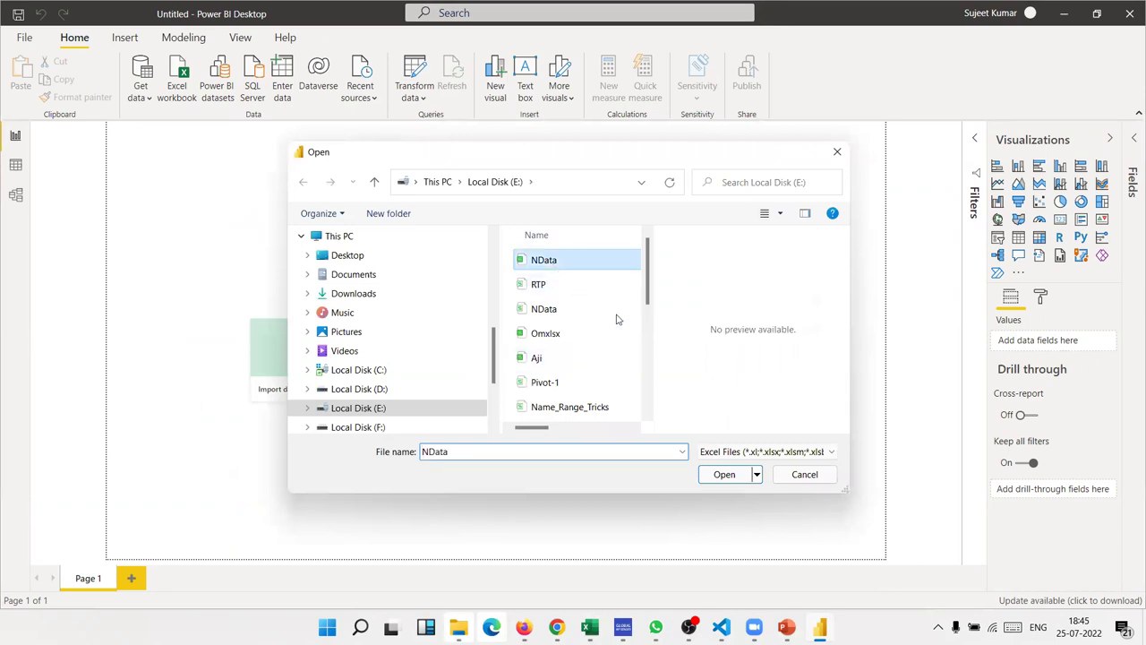
left_click(728, 478)
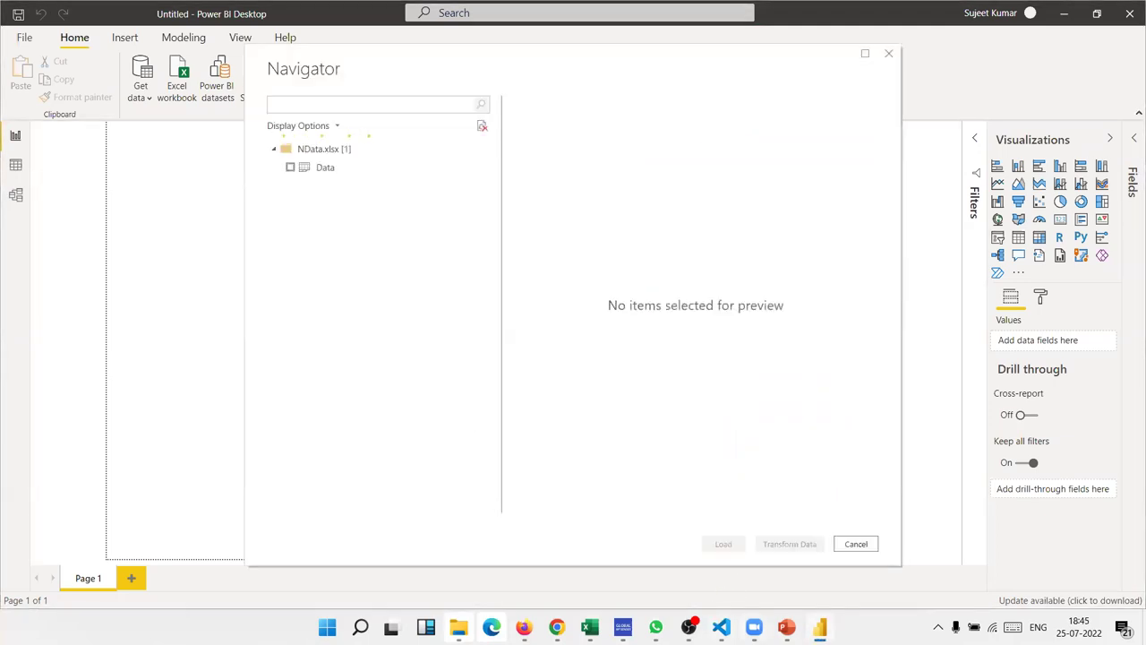
Step: Tick NData's Data sheet in Navigator and load it into Power Query Editor for transforming
left_click(290, 167)
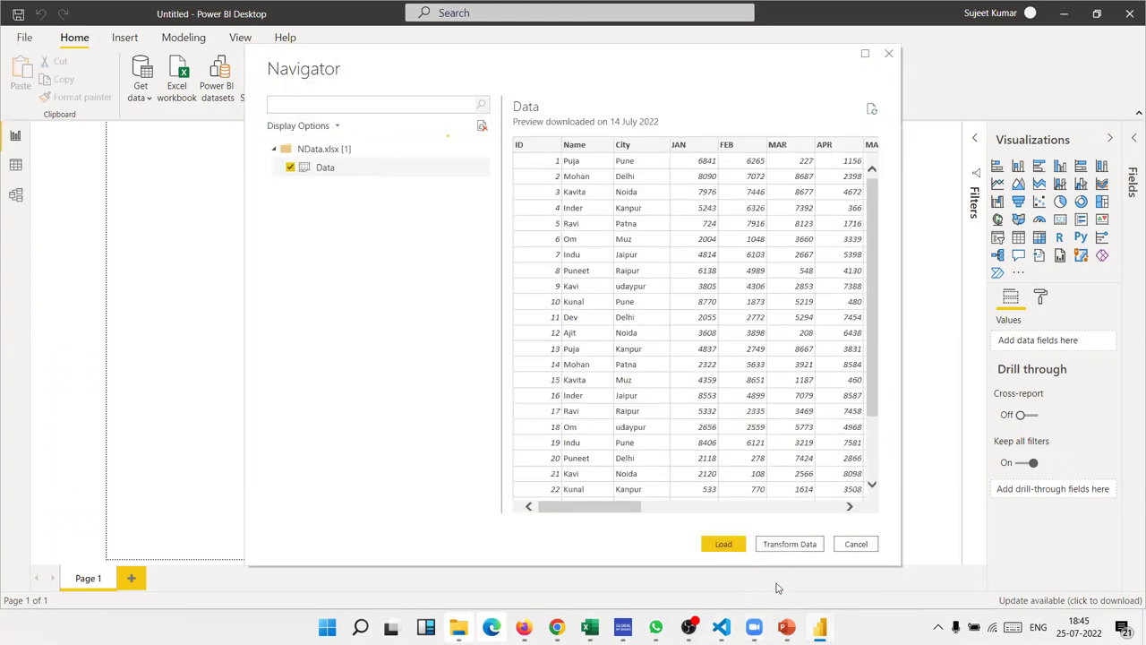
left_click(785, 546)
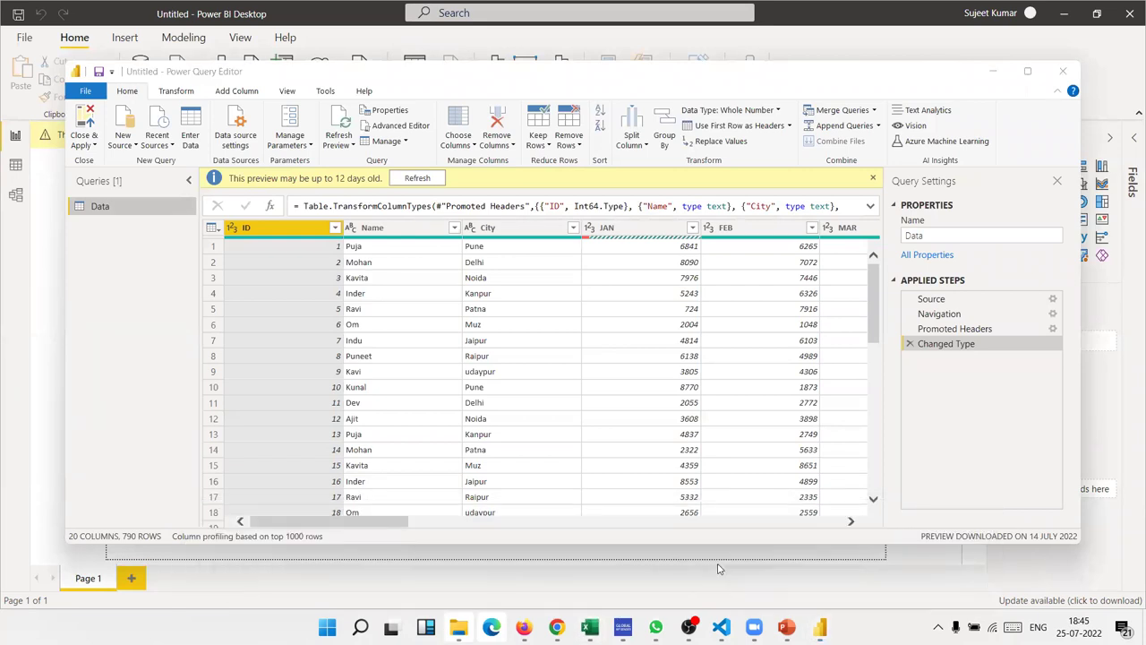
Step: Switch to Book6 and close Excel's Power Query Editor, discarding the query changes
key("alt+Tab")
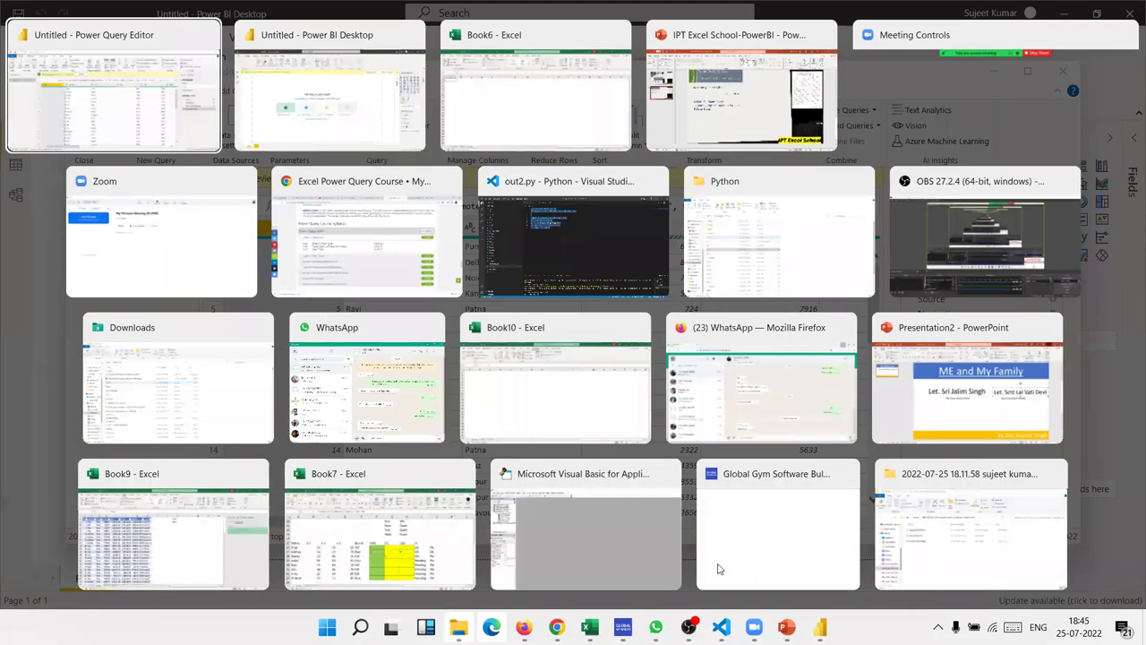
key("alt+Tab")
key("alt+Tab")
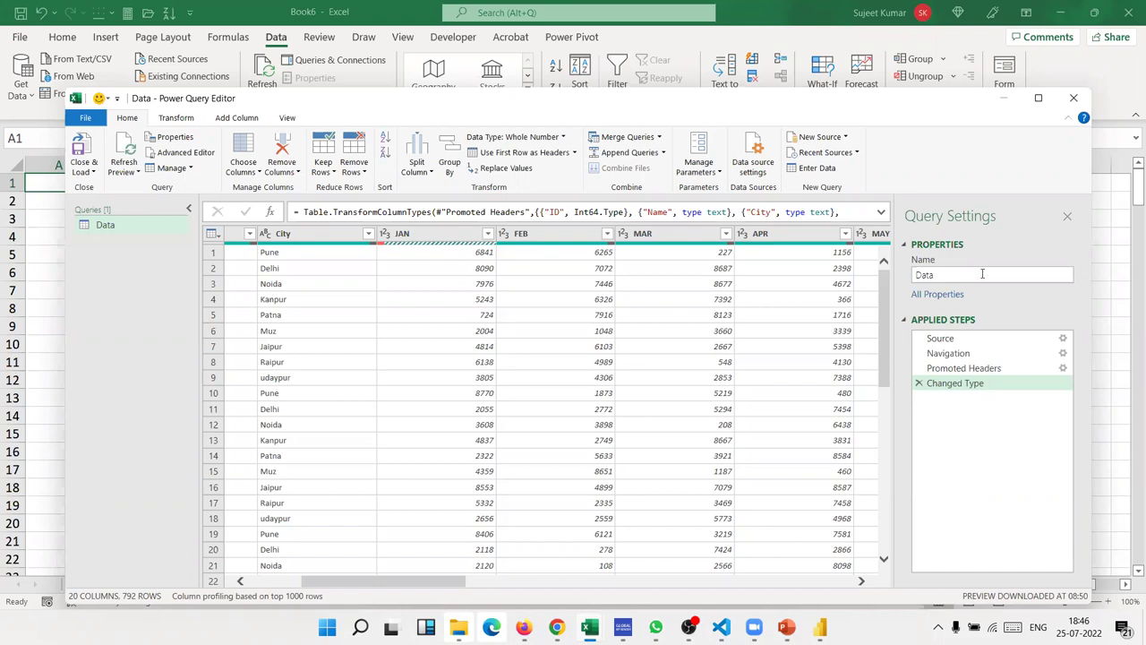
left_click(1074, 98)
left_click(646, 333)
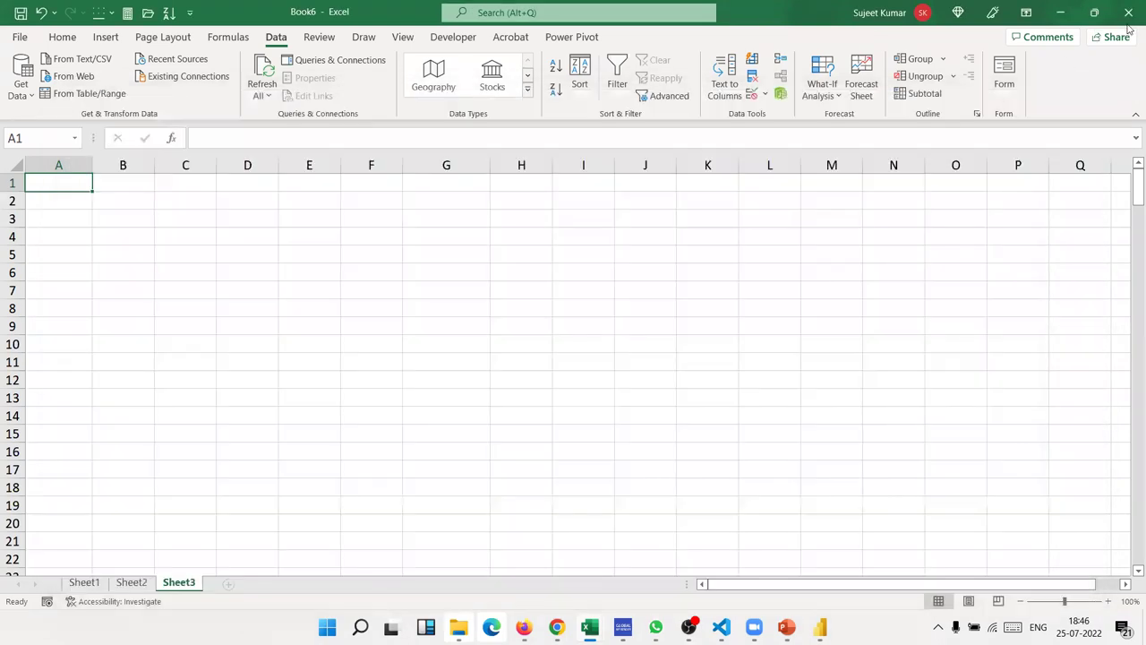
Step: Close Book6 and Book9 without saving, then close Power BI's Power Query Editor
left_click(1128, 20)
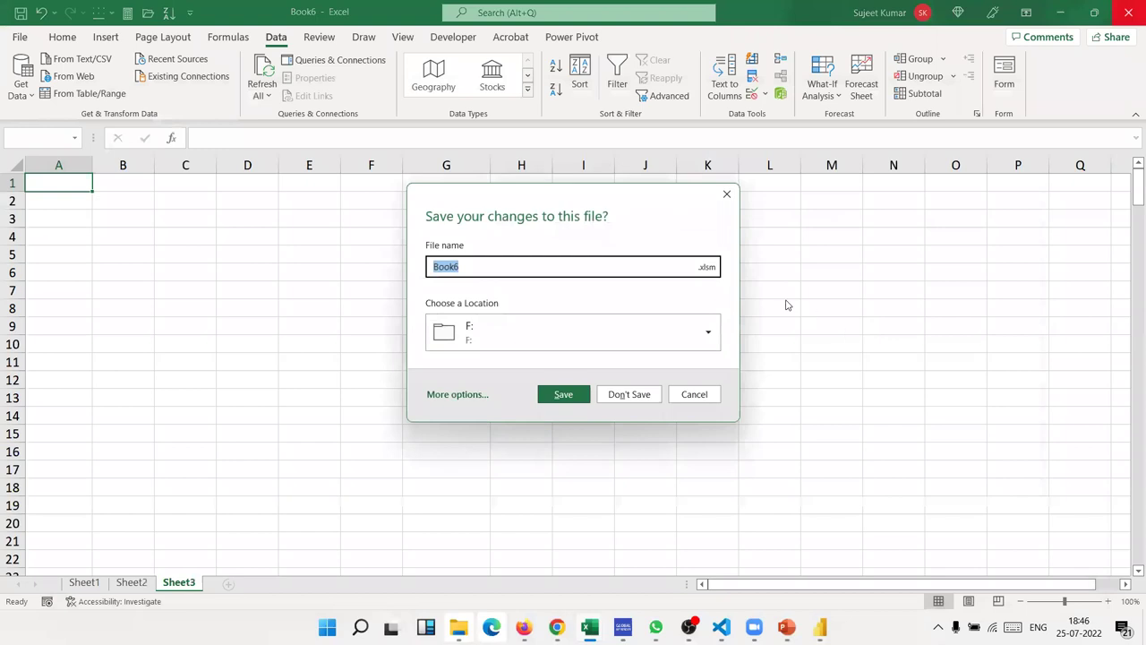
left_click(643, 396)
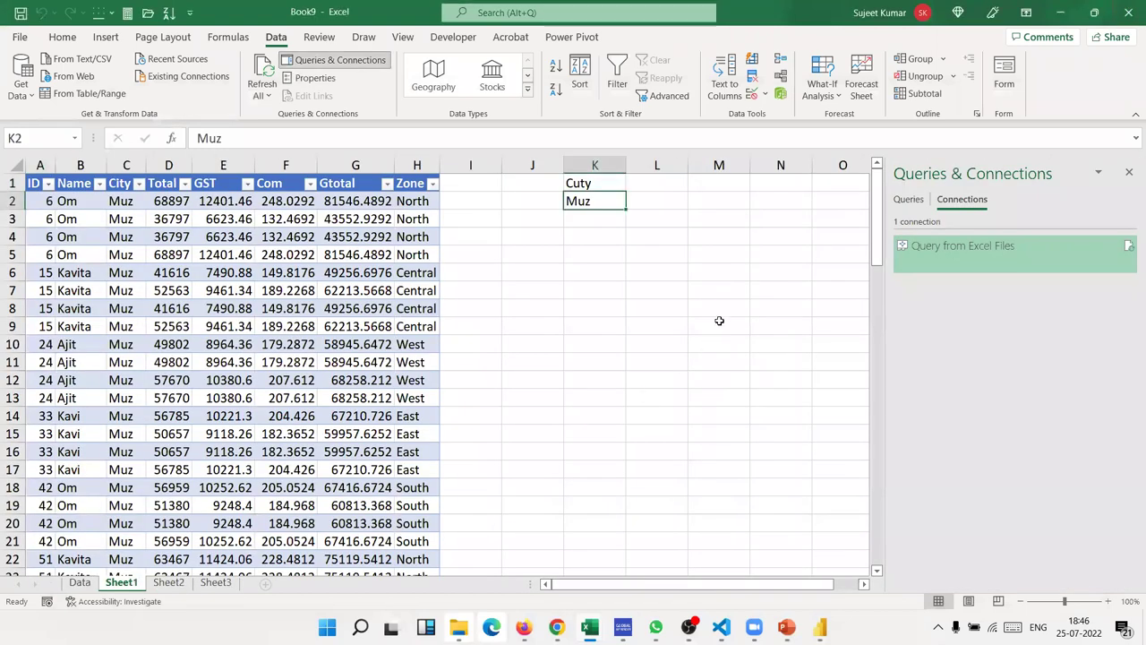
left_click(719, 324)
left_click(1128, 13)
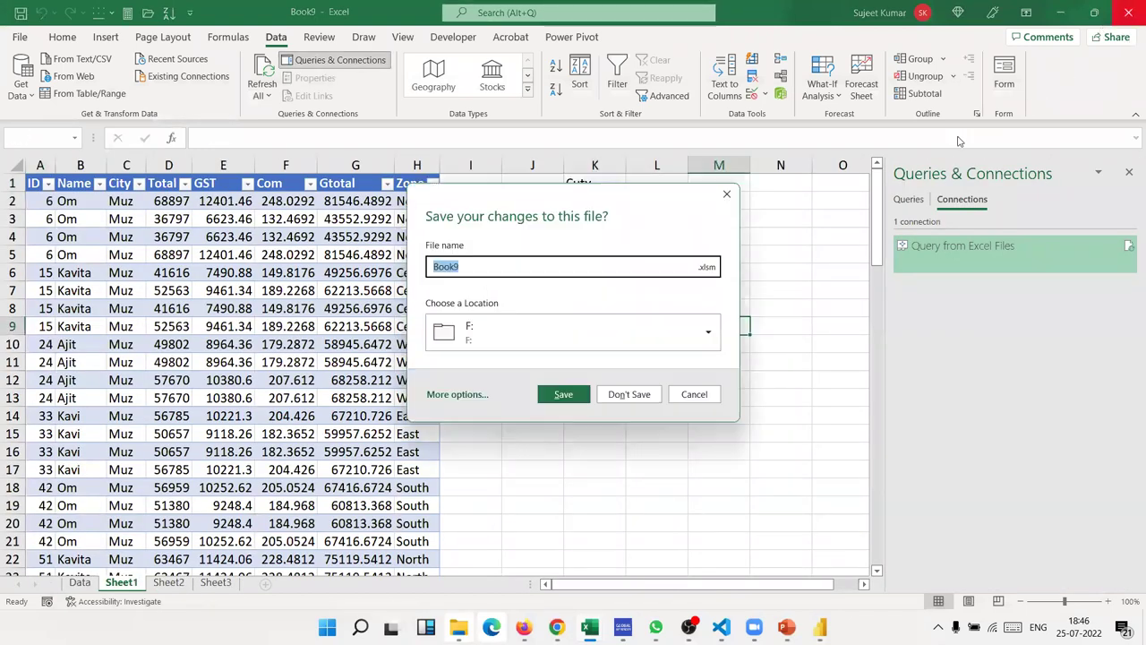
left_click(618, 396)
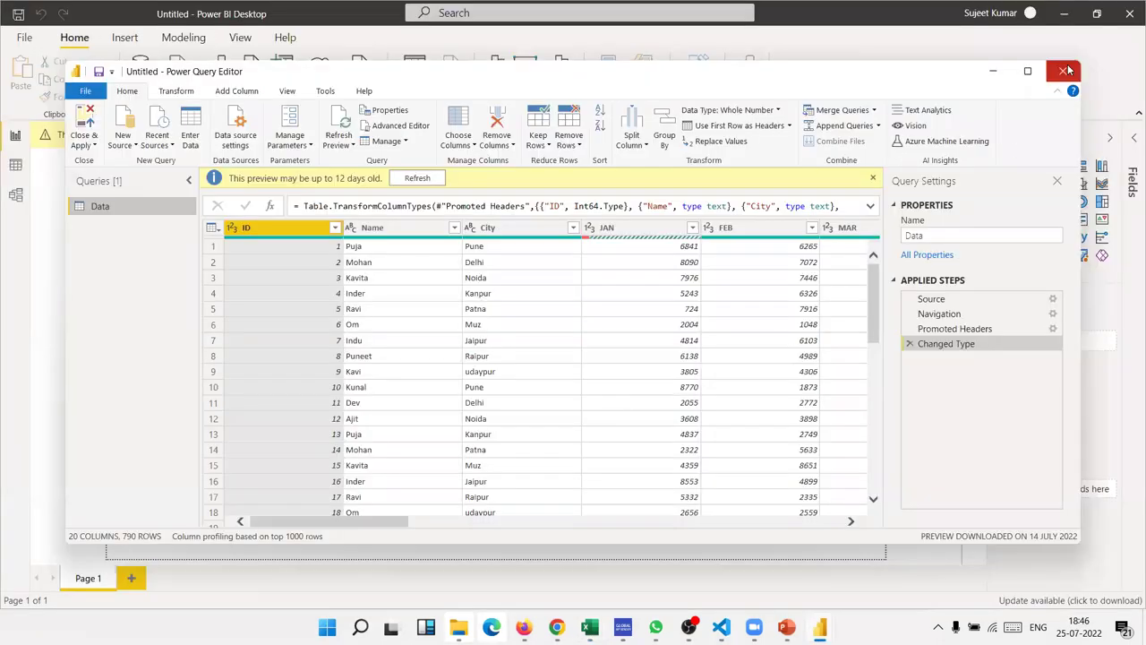
left_click(1063, 71)
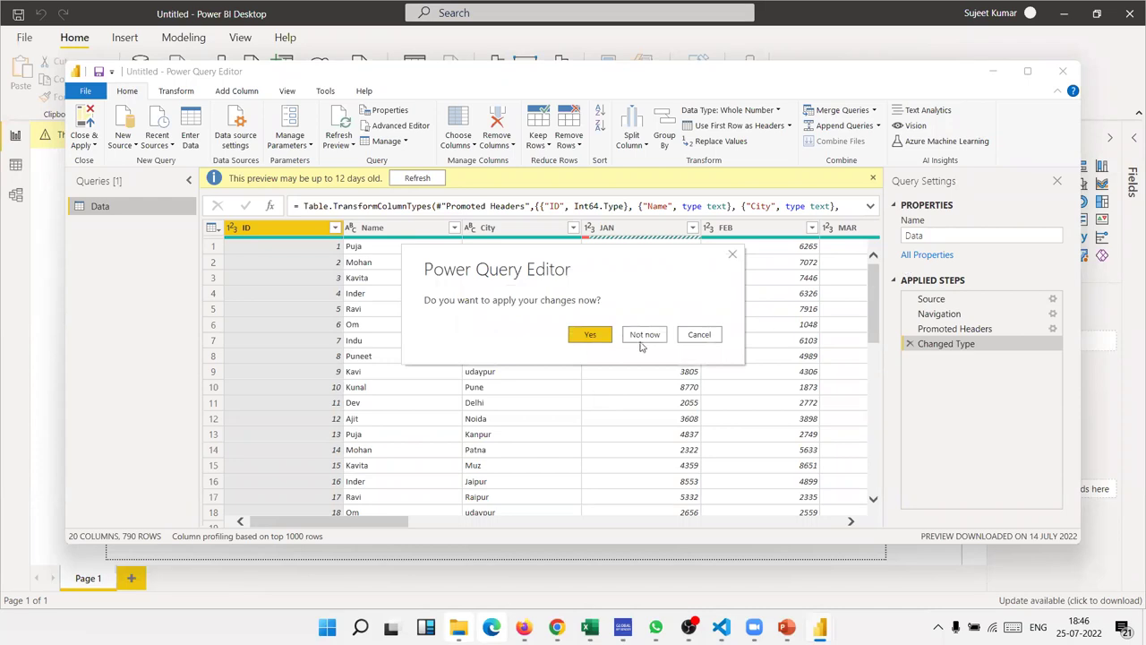
Step: Close the Power Query Editor with changes unapplied (Not now) and minimize Power BI Desktop
left_click(651, 336)
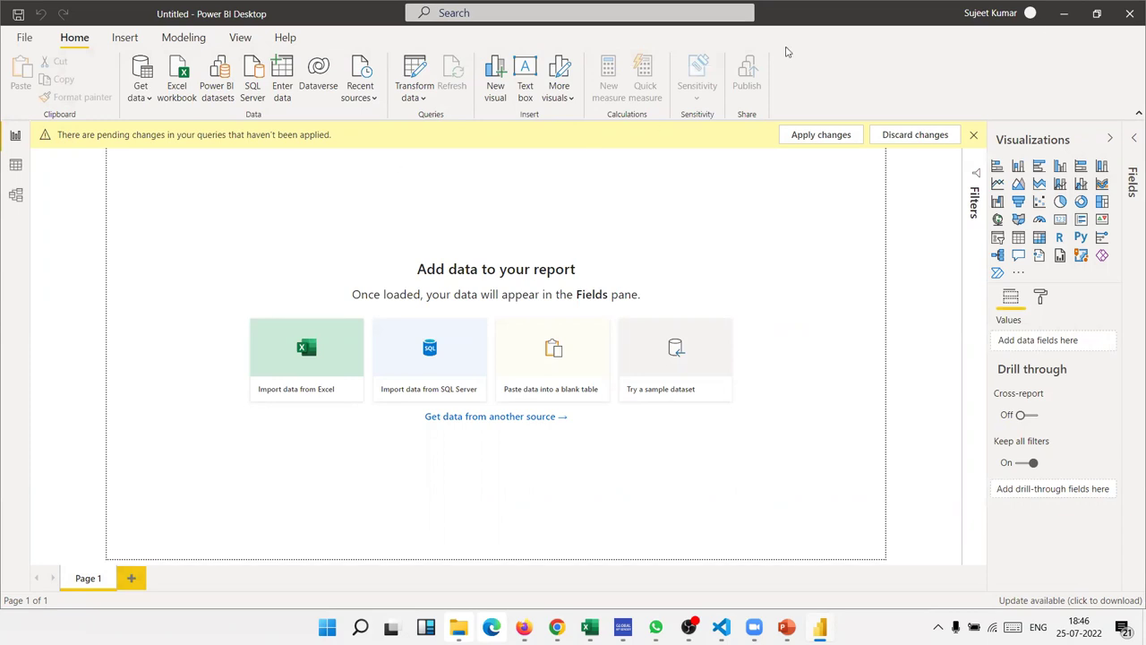
left_click(1064, 13)
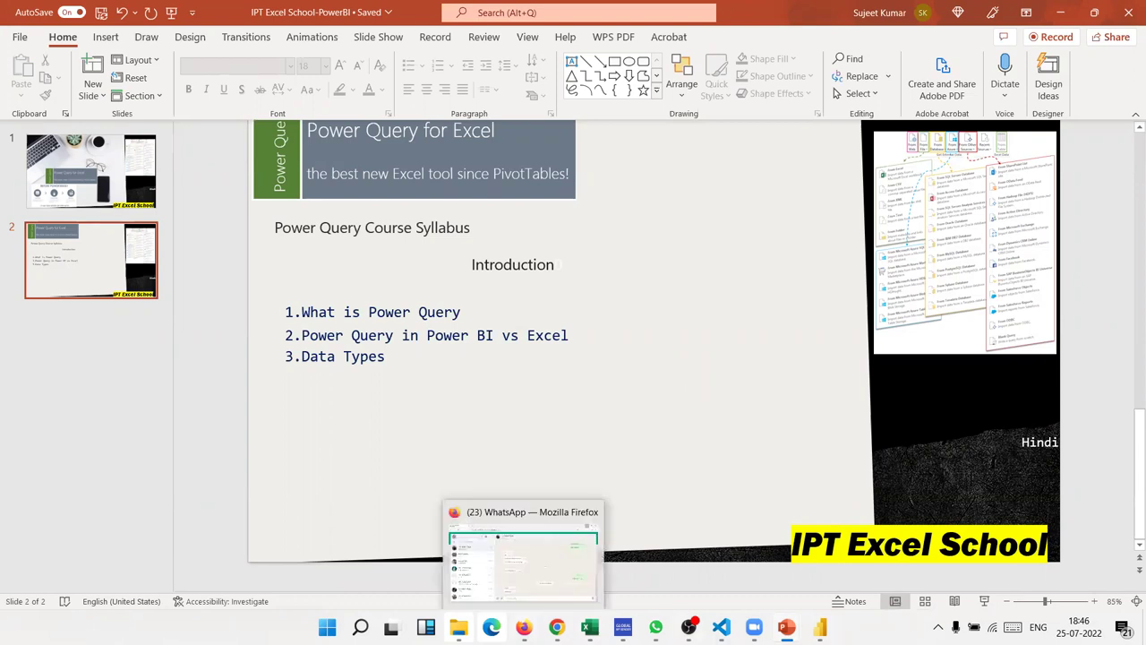
mouse_move(459, 628)
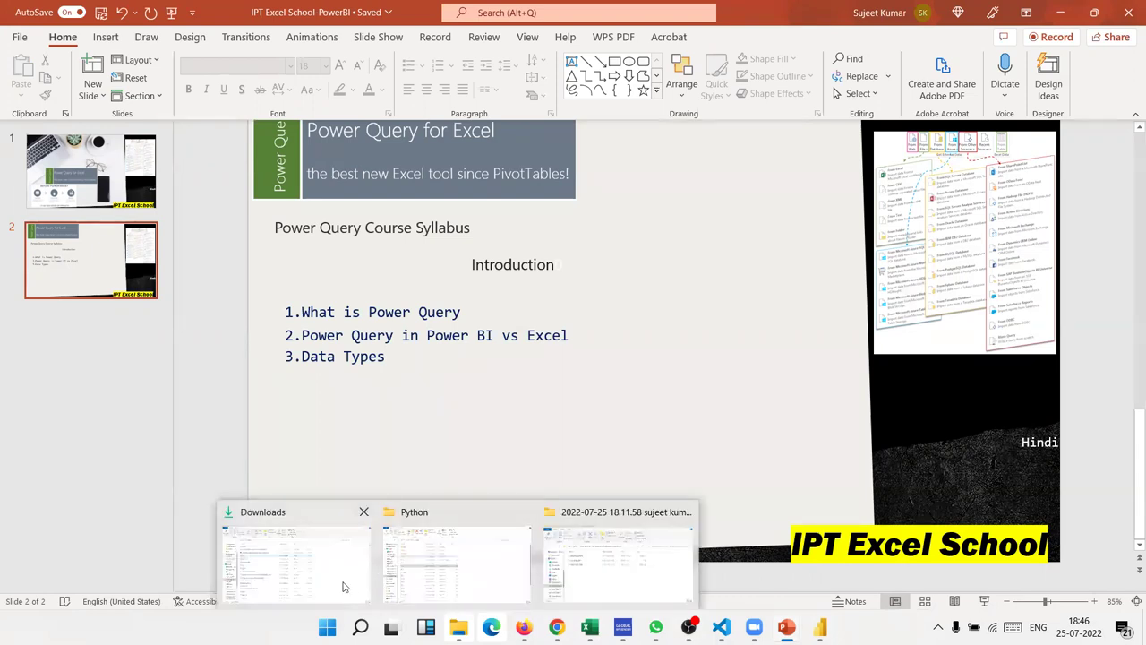
Step: In File Explorer, open the Power-Query folder on Local Disk (G:)
mouse_move(457, 555)
left_click(426, 583)
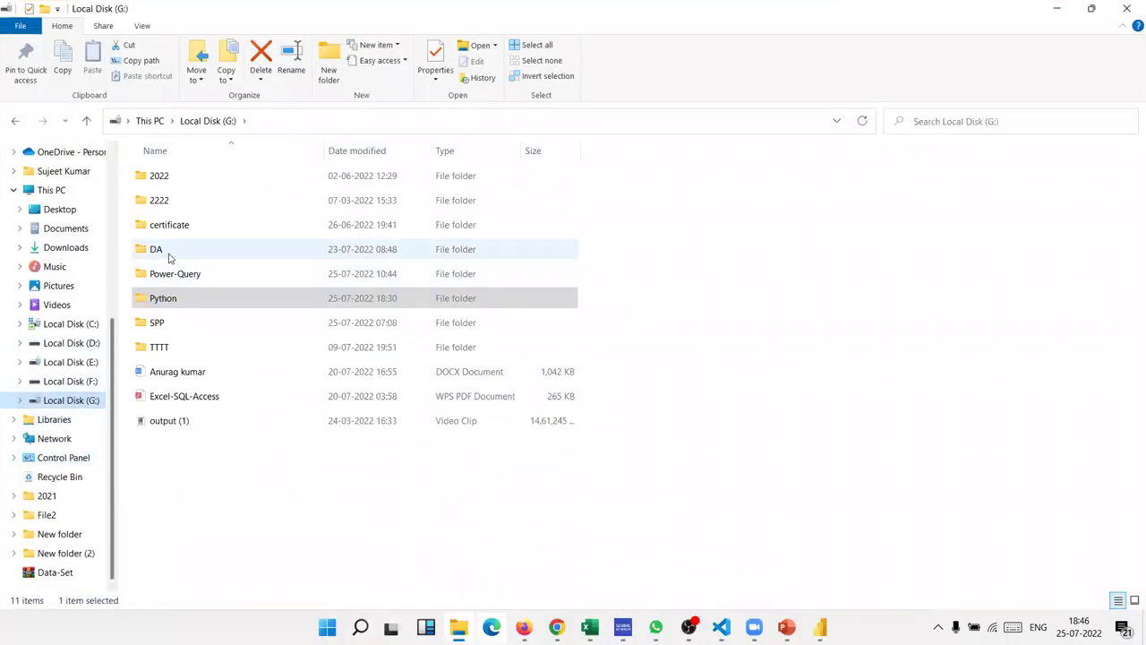
double_click(168, 251)
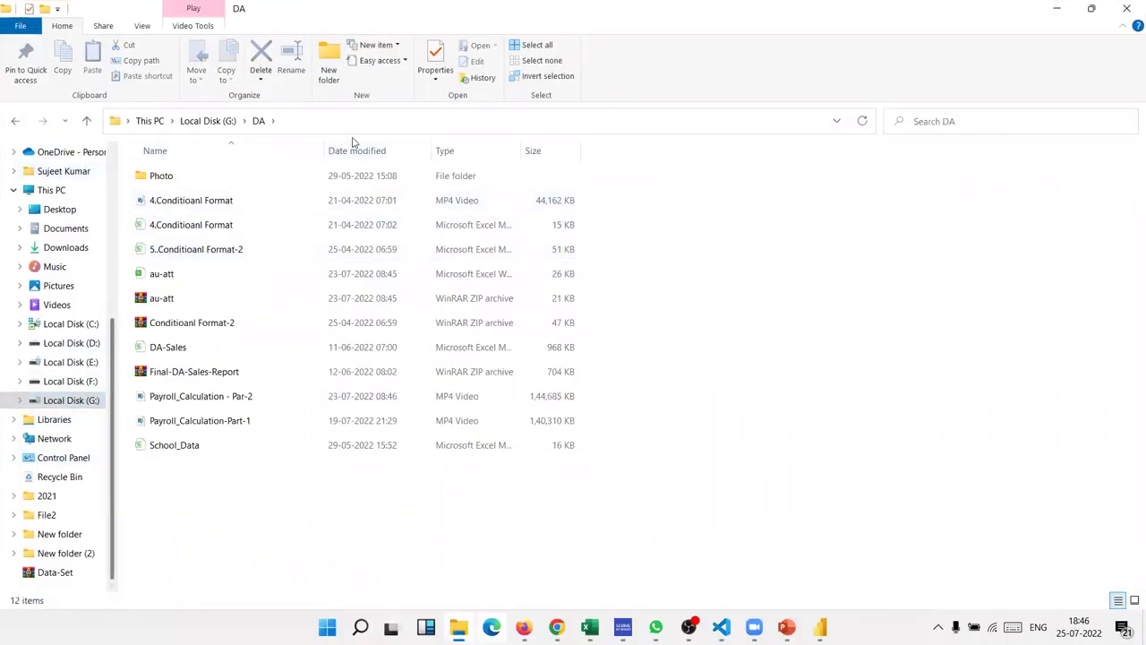
left_click(214, 130)
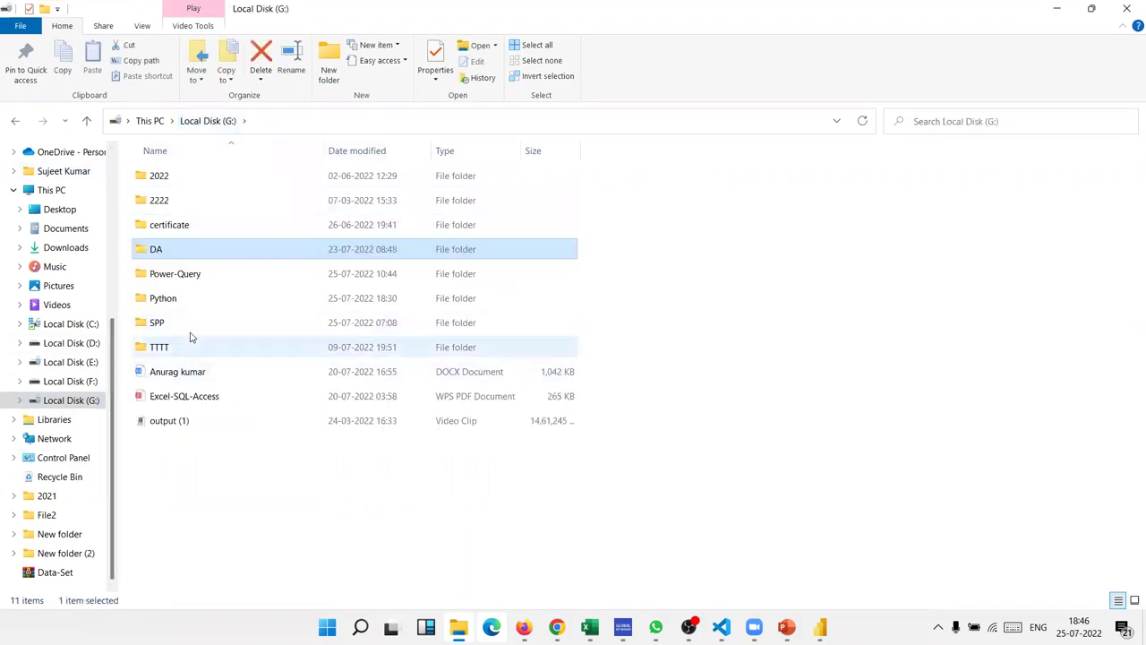
left_click(192, 326)
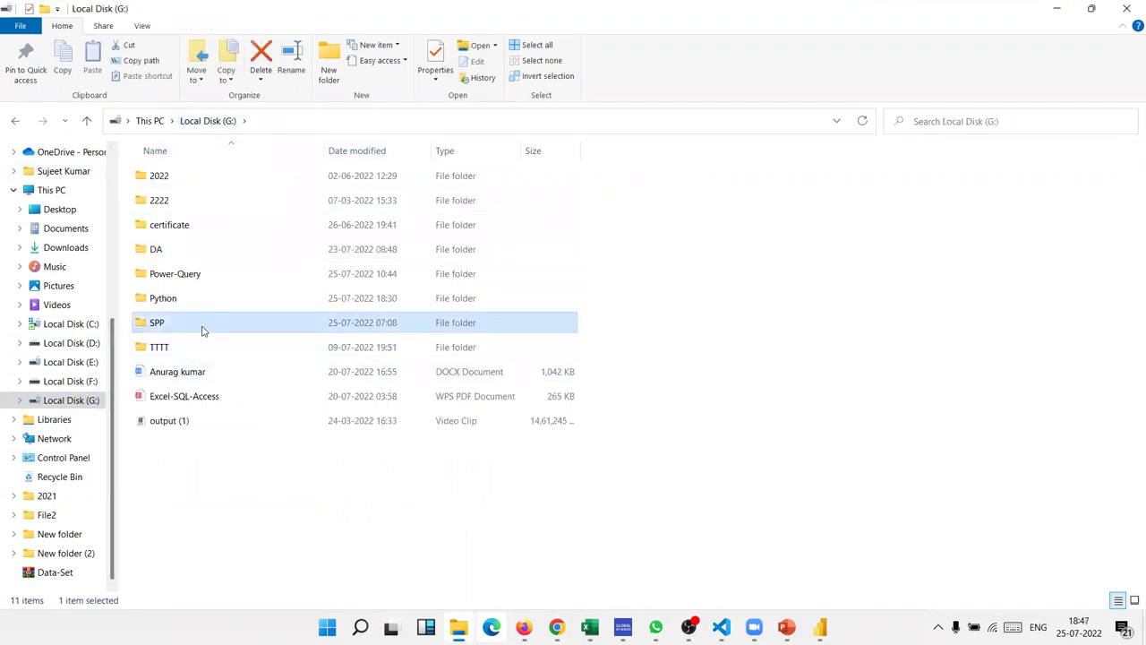
double_click(201, 279)
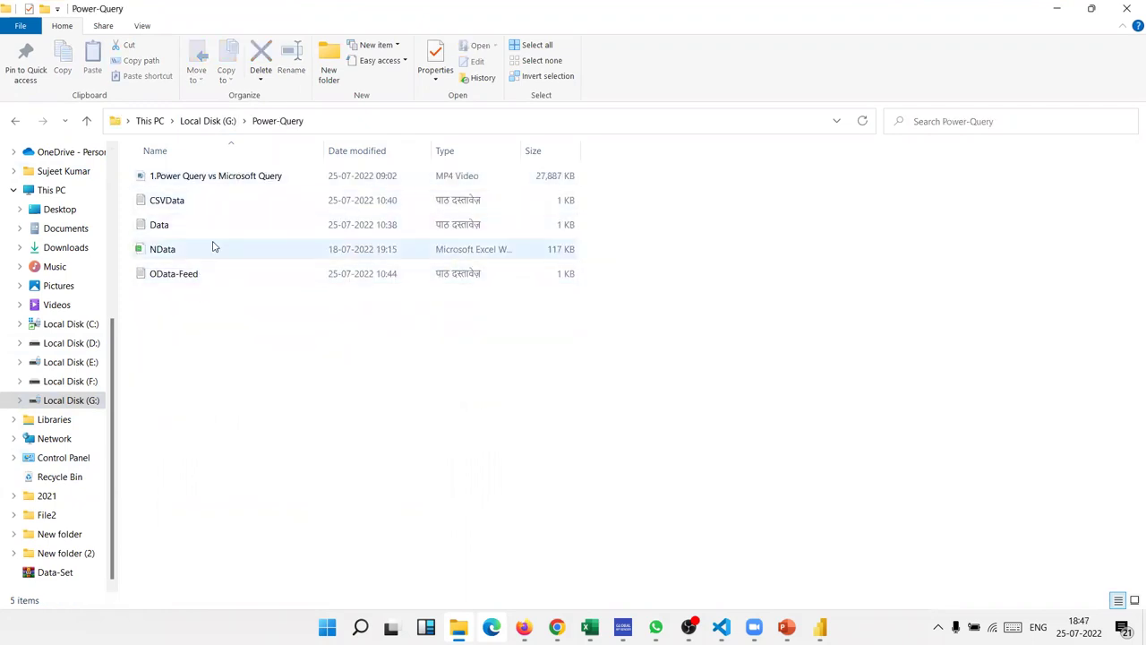
Step: Open the NData workbook, check cells M11 and the GST value in Q11, then close it
left_click(213, 248)
double_click(213, 248)
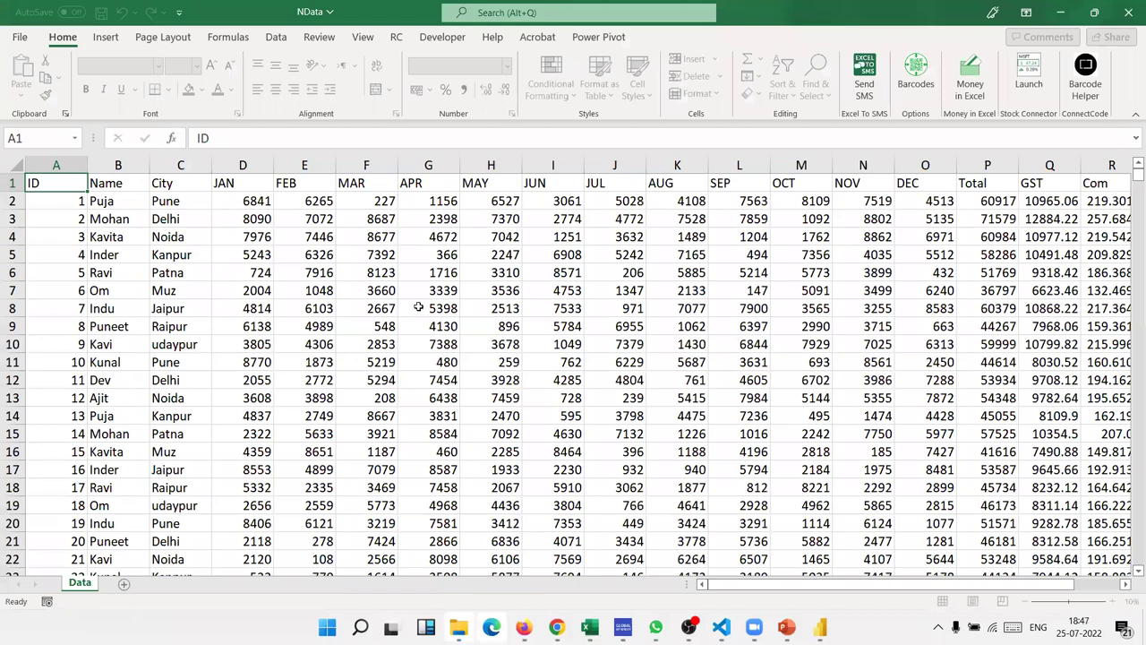
left_click(791, 360)
left_click(1021, 367)
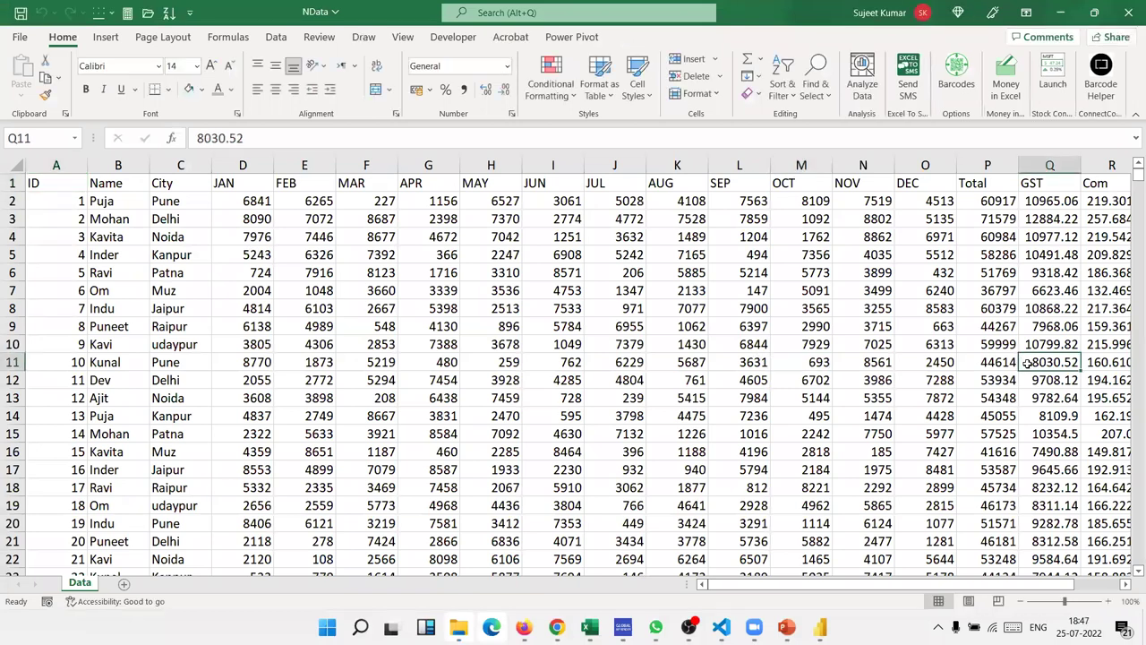
left_click(1128, 12)
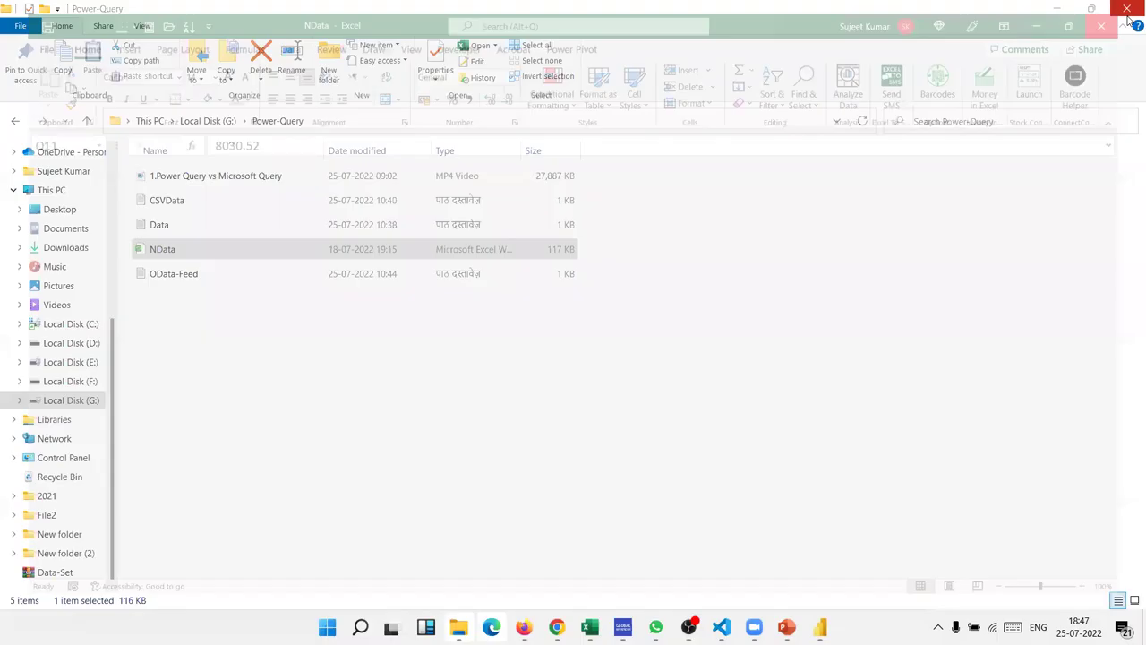
Step: View the Data text file in Notepad, highlighting its lines and the Name–City tab separator, then close it
double_click(170, 224)
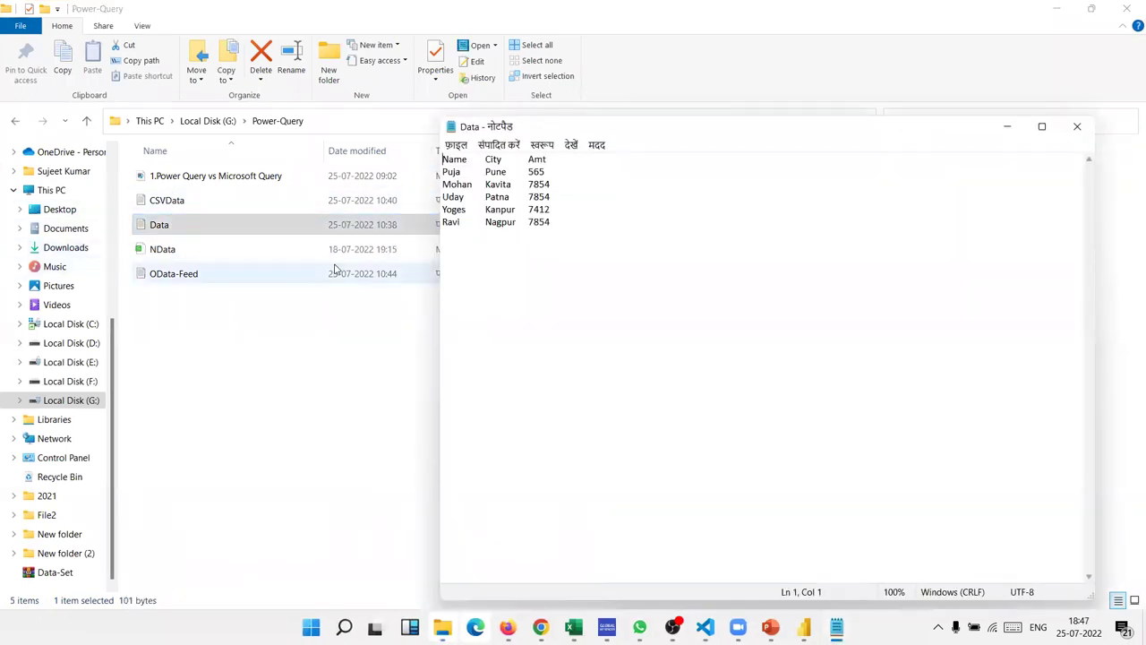
left_click(583, 231)
left_click_drag(583, 230, 404, 151)
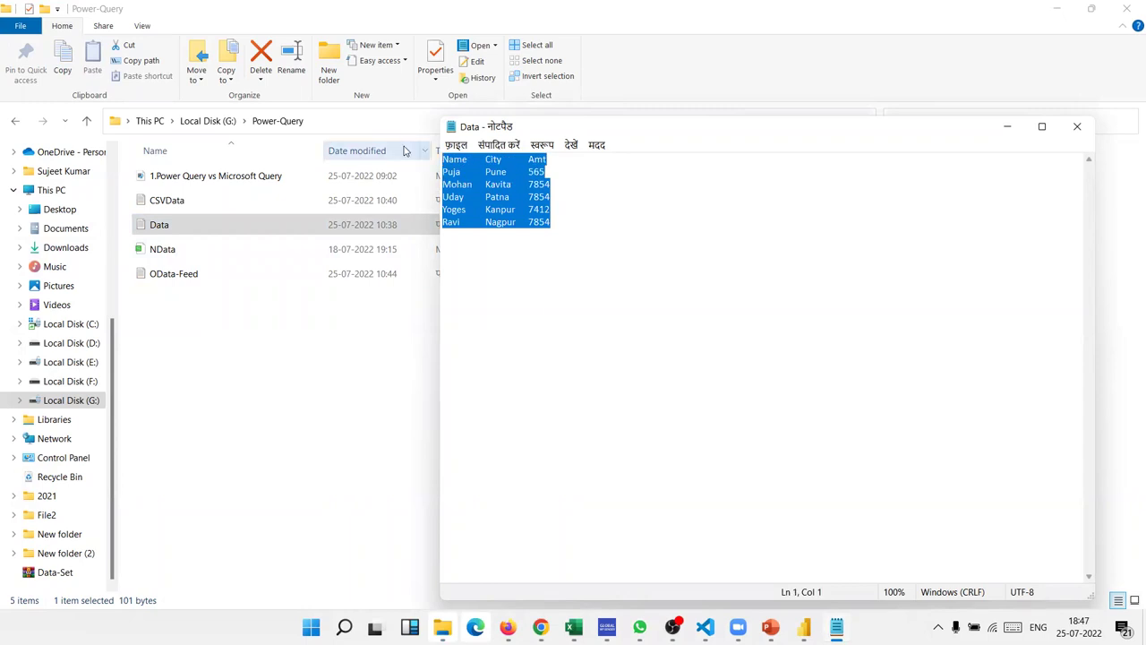
left_click(523, 199)
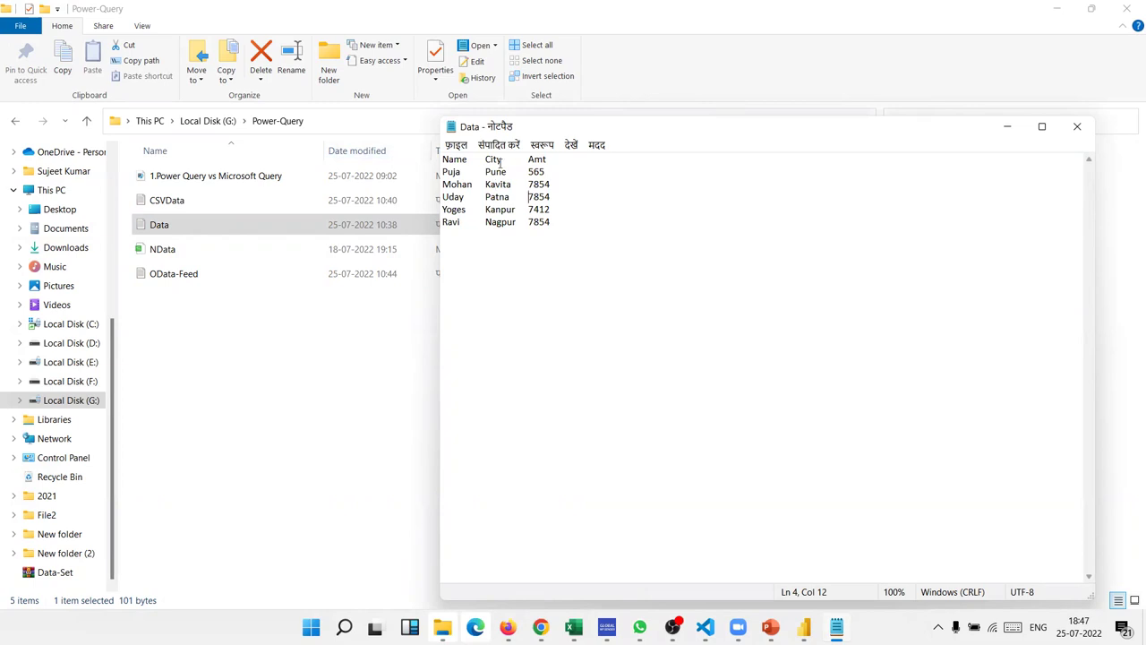
left_click_drag(467, 160, 488, 157)
left_click(1077, 126)
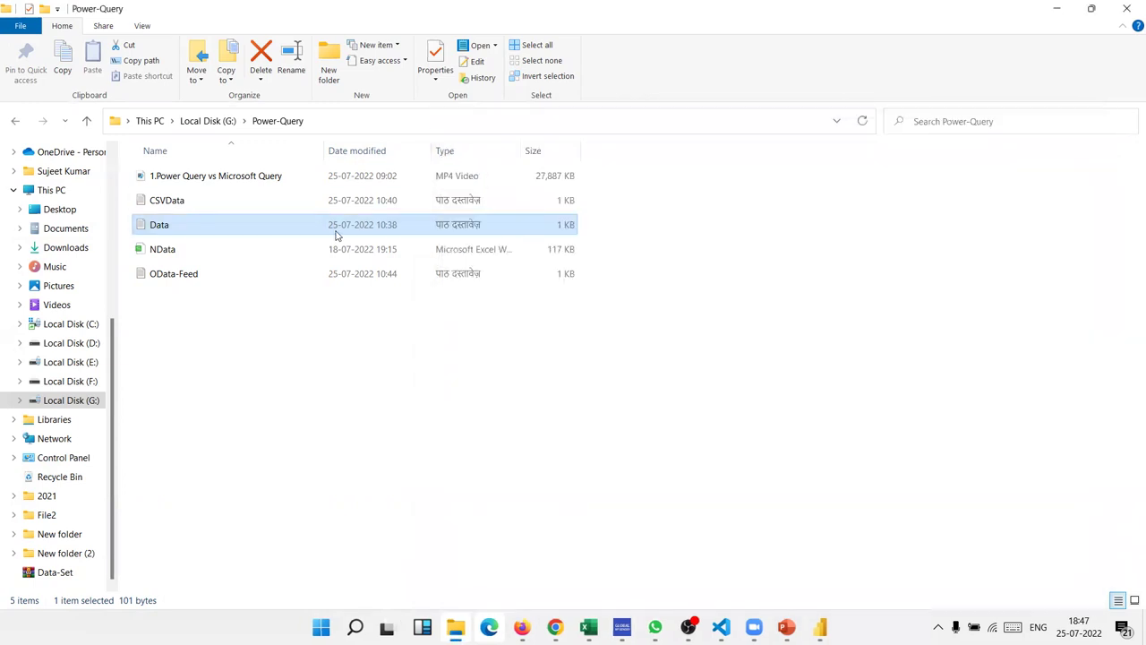
Step: Open the CSVData file in Notepad and select all its comma-separated text
left_click(224, 205)
double_click(224, 205)
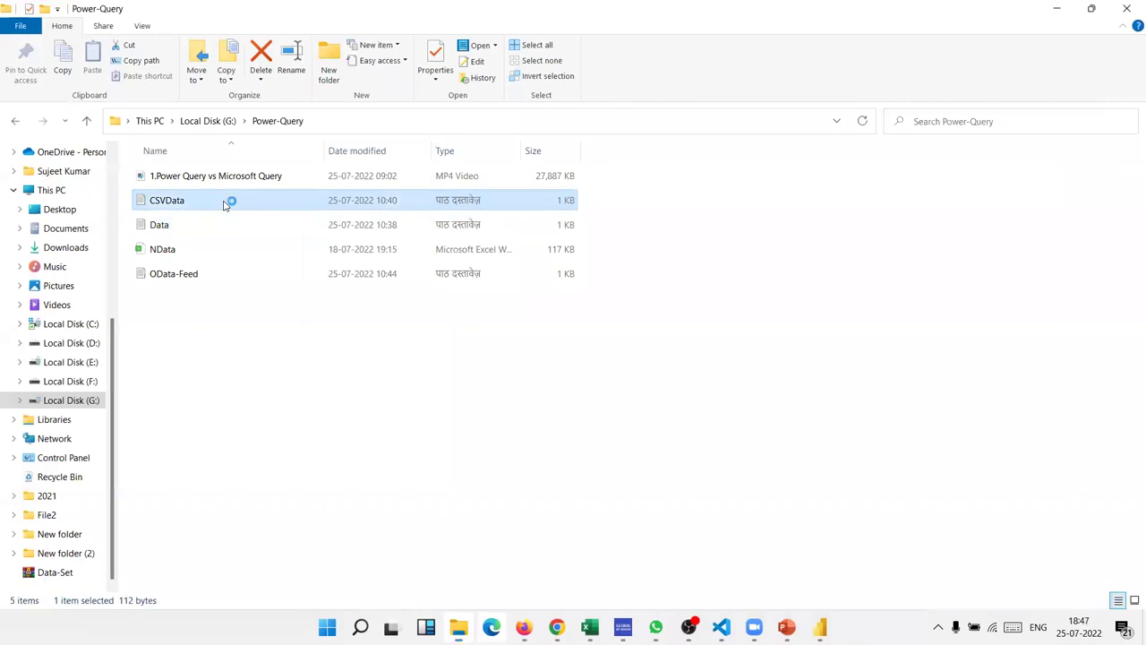
key("ctrl+a")
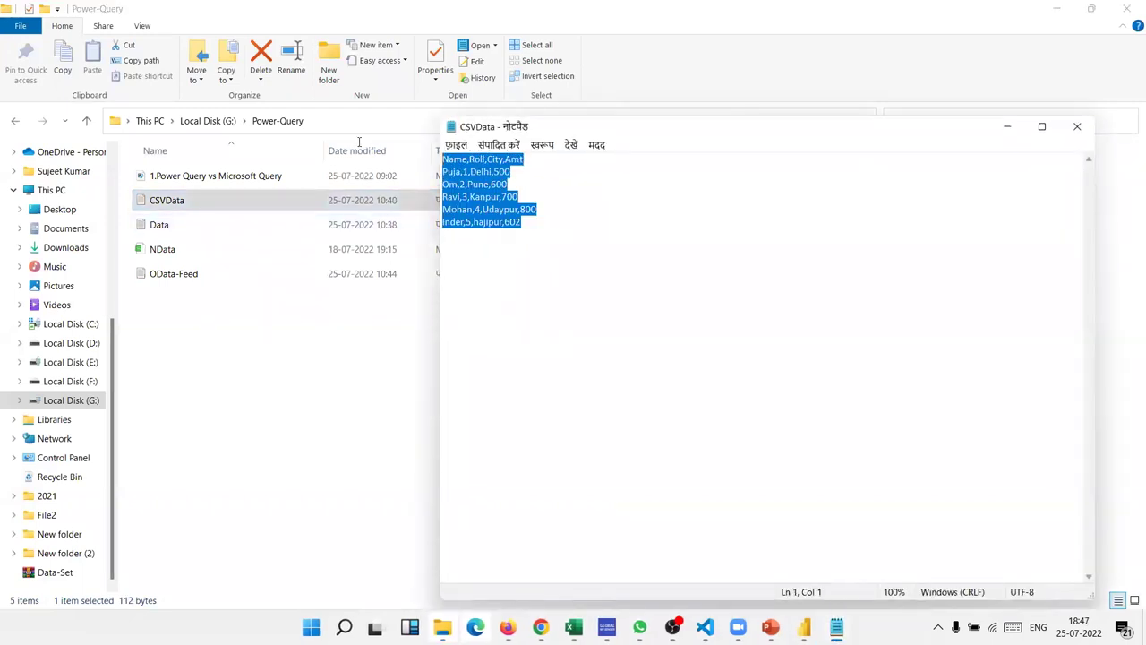
left_click(460, 171)
Step: Highlight the Name,Roll,City,Amt header line, then close CSVData
triple_click(459, 171)
left_click(466, 171)
triple_click(466, 171)
left_click(467, 159)
triple_click(446, 159)
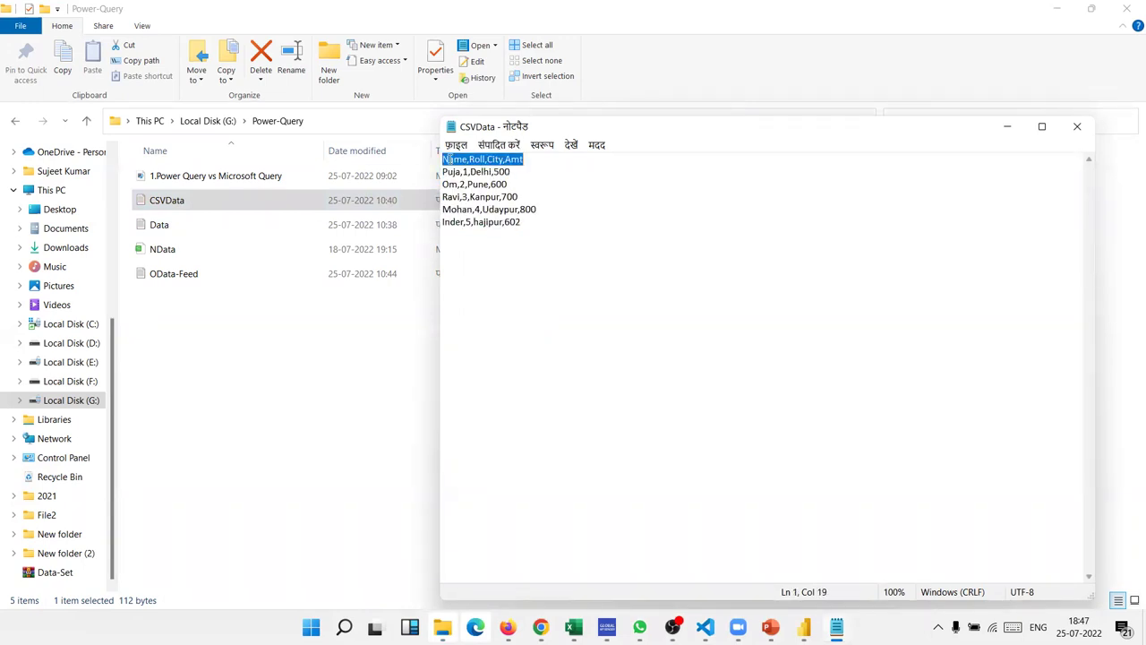
left_click(471, 159)
triple_click(471, 159)
left_click(491, 158)
triple_click(491, 158)
left_click(1076, 126)
Step: Minimize File Explorer to bring back the Power Query Course Syllabus slide
left_click(1057, 9)
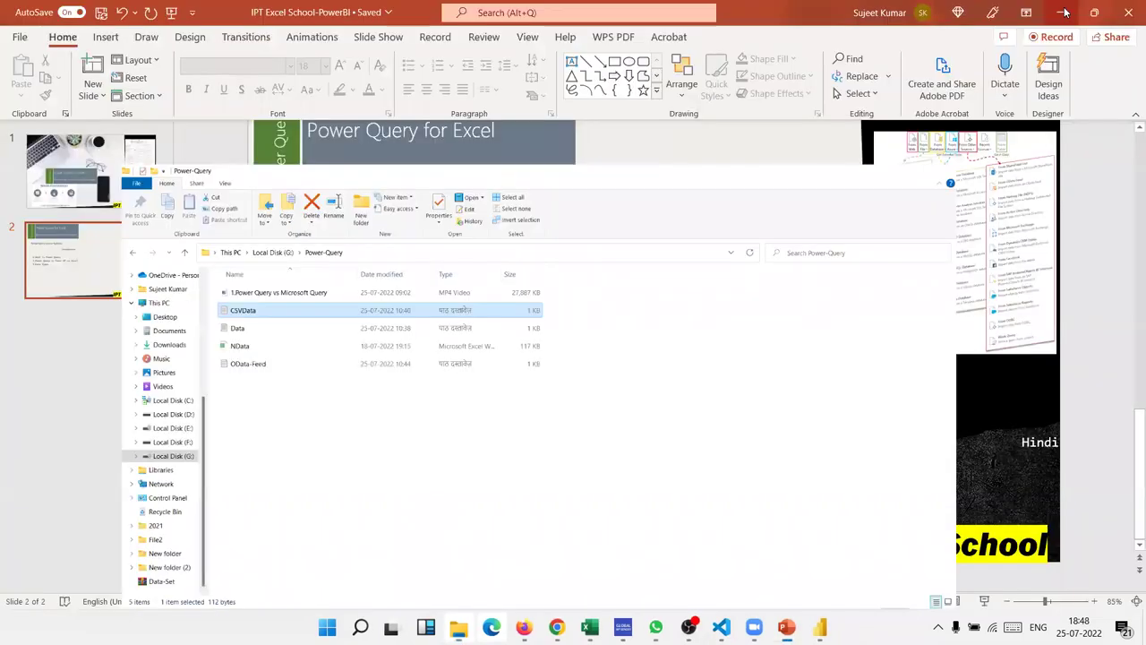